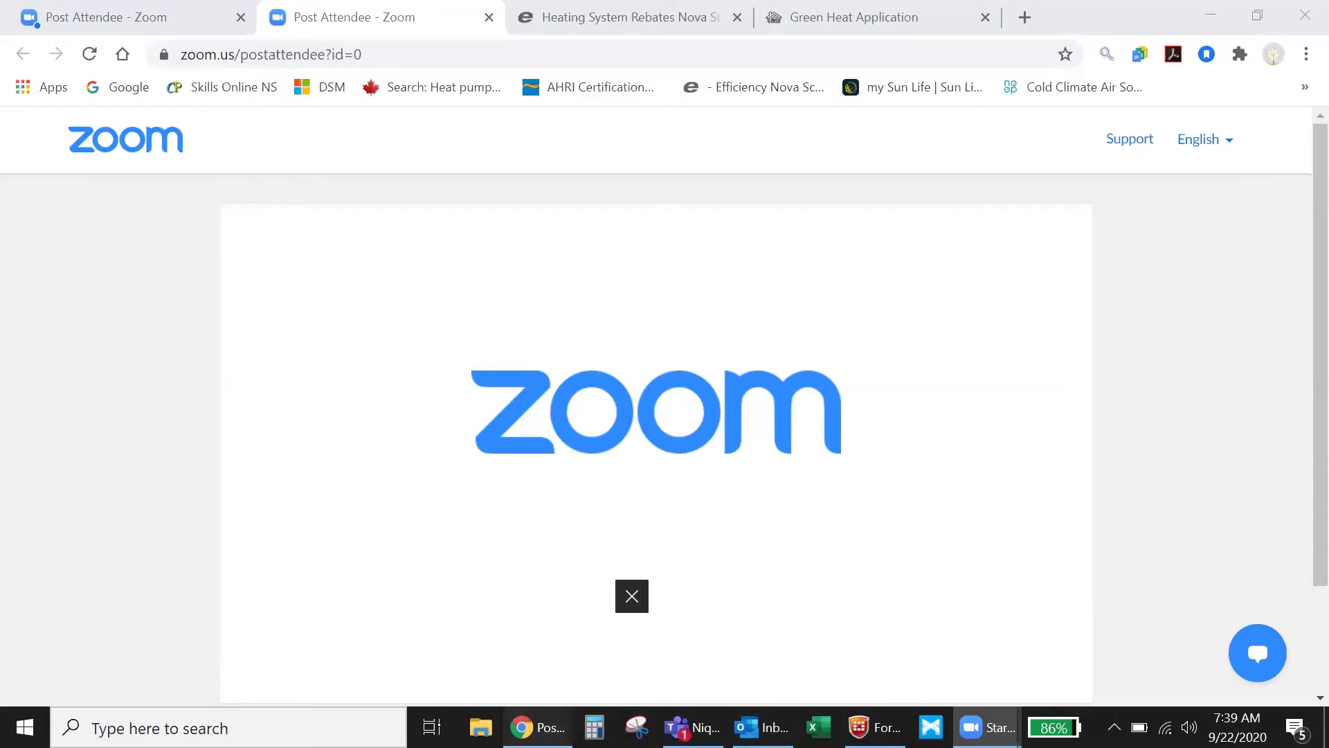
Bring the Chrome window showing the Zoom post-attendee page to the front.
left_click(539, 654)
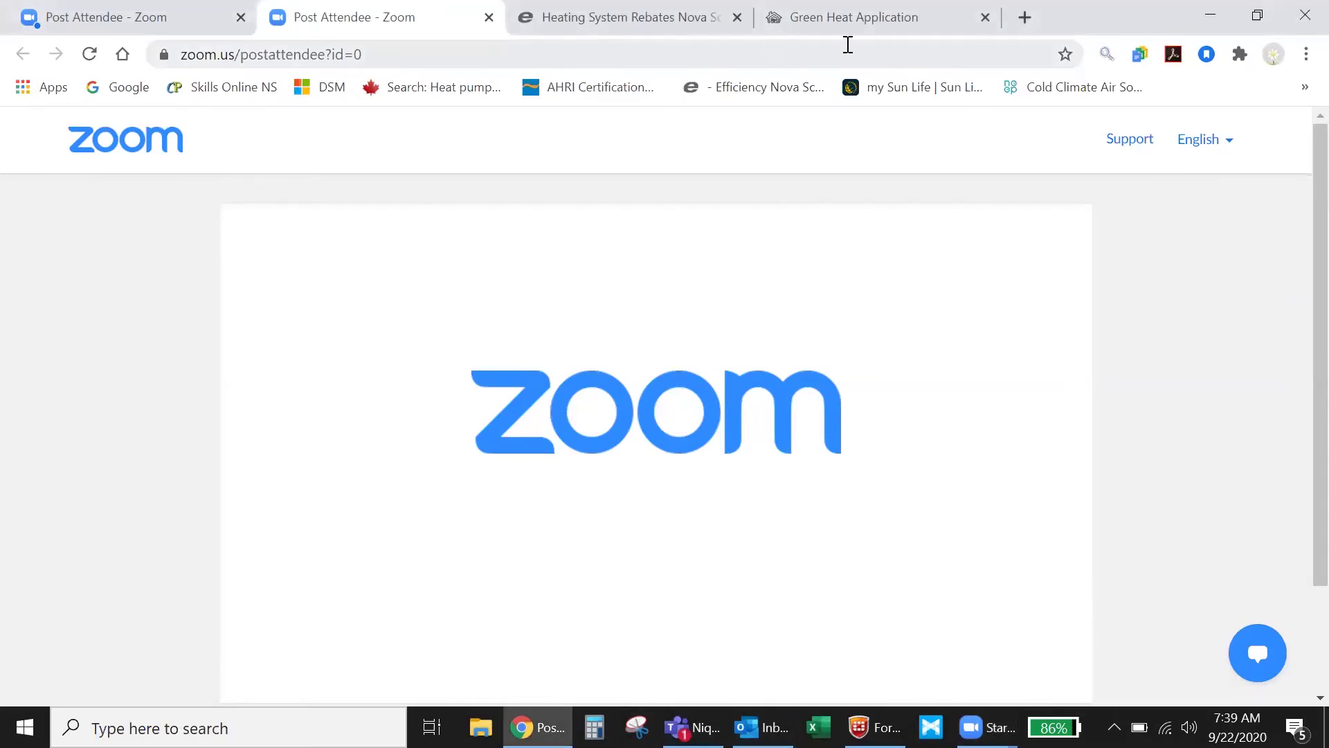
Start the heating system rebate application and autofill the applicant's saved personal details.
left_click(921, 31)
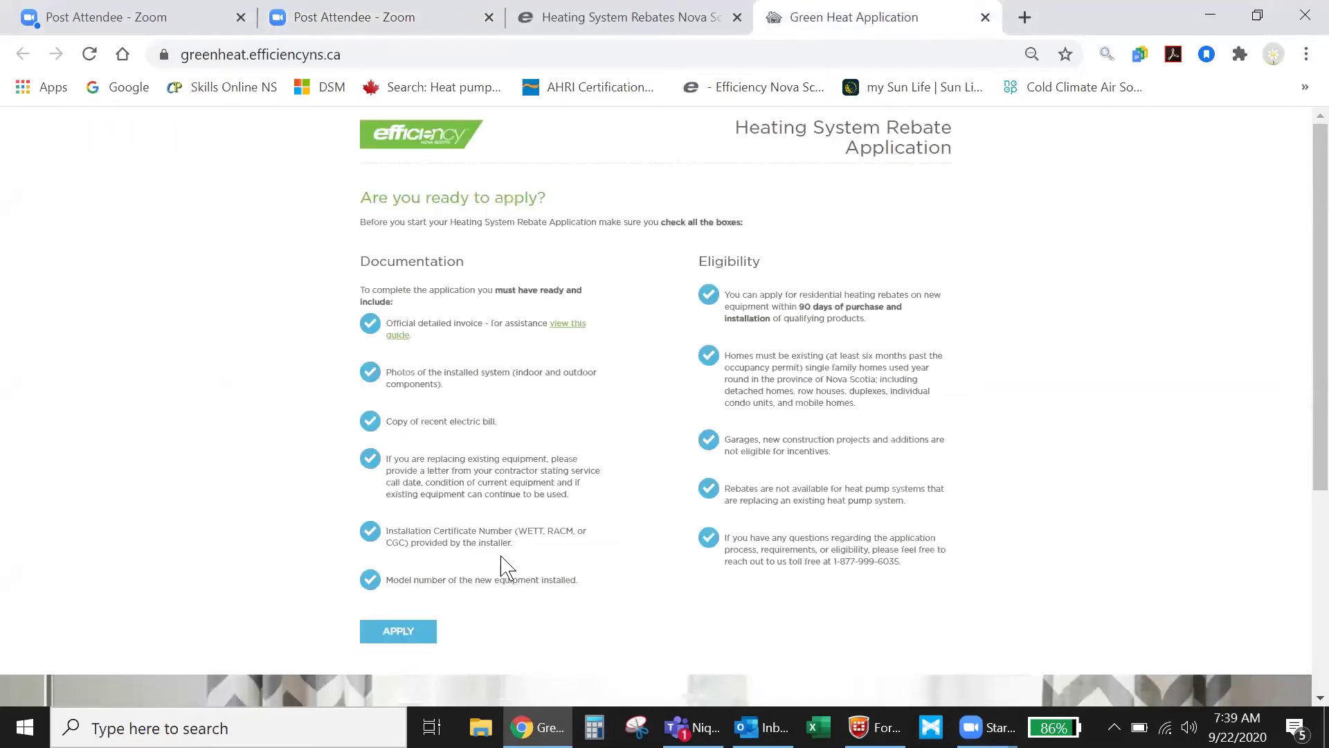
left_click(399, 633)
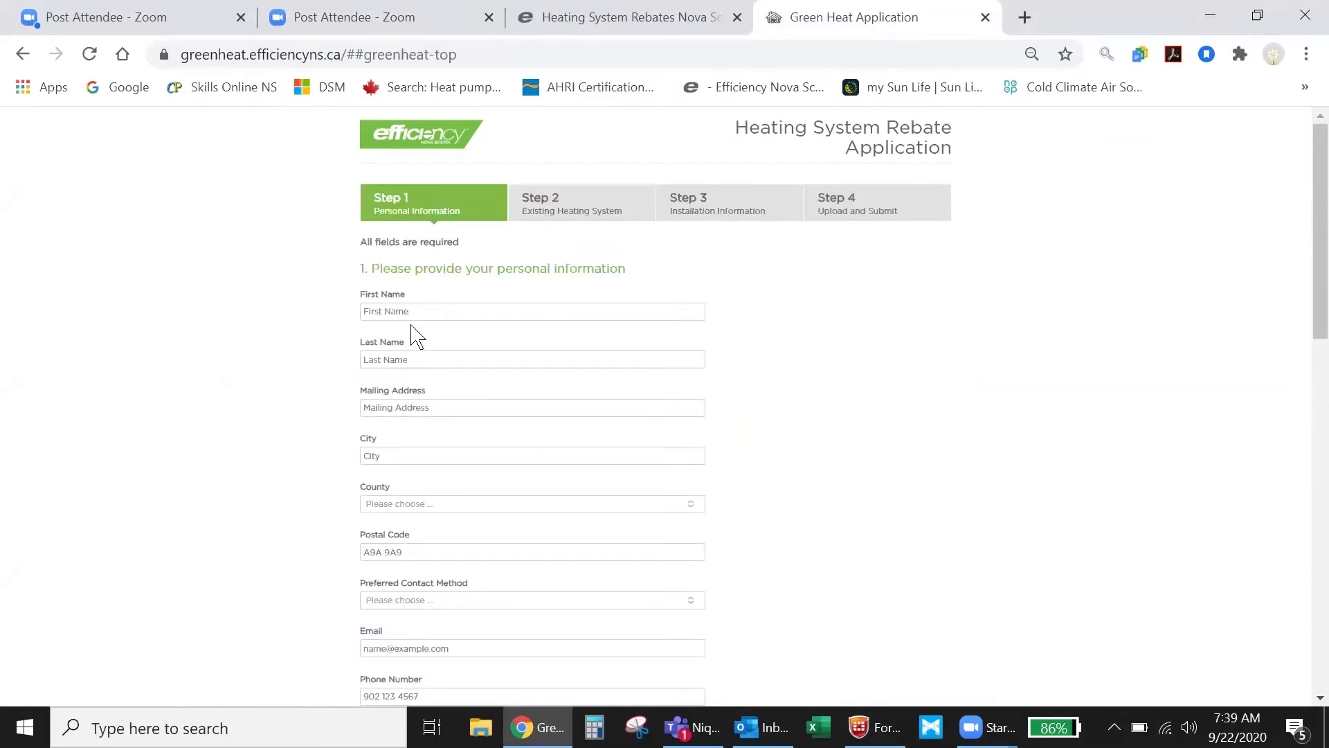
left_click(395, 311)
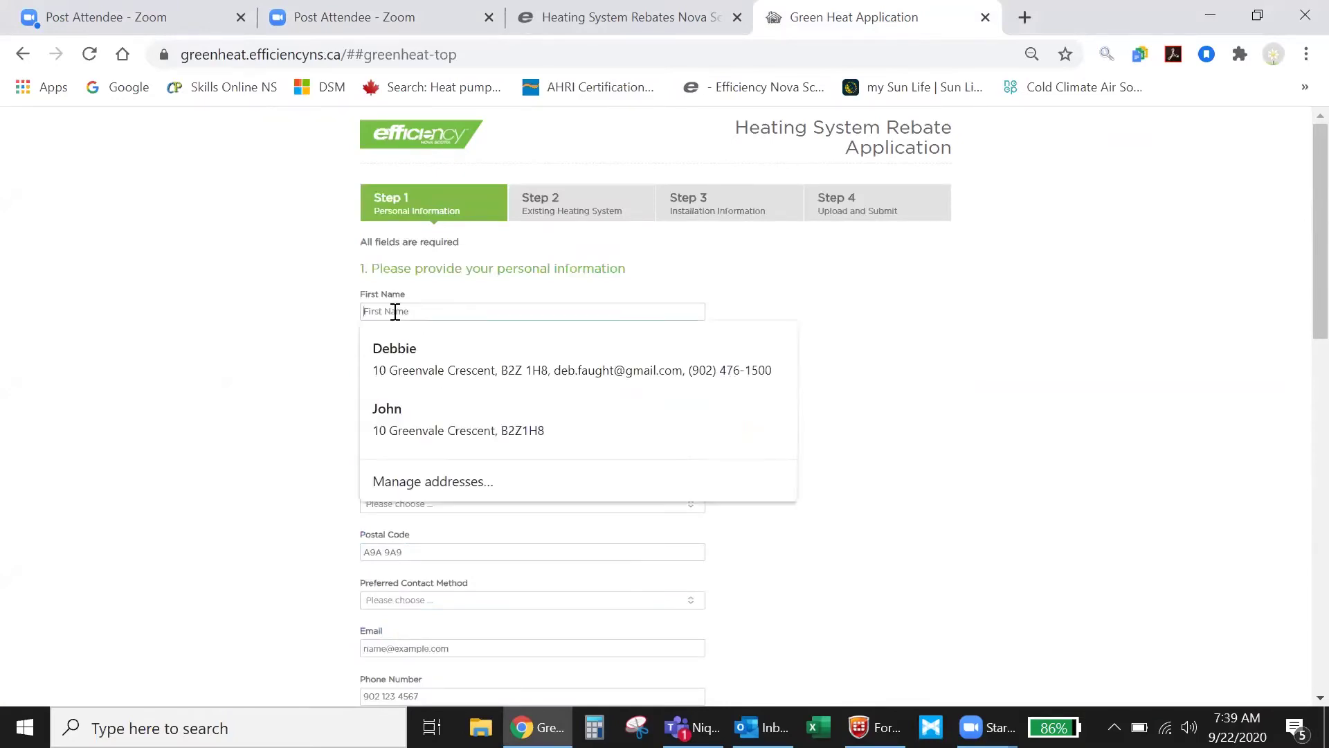
left_click(401, 350)
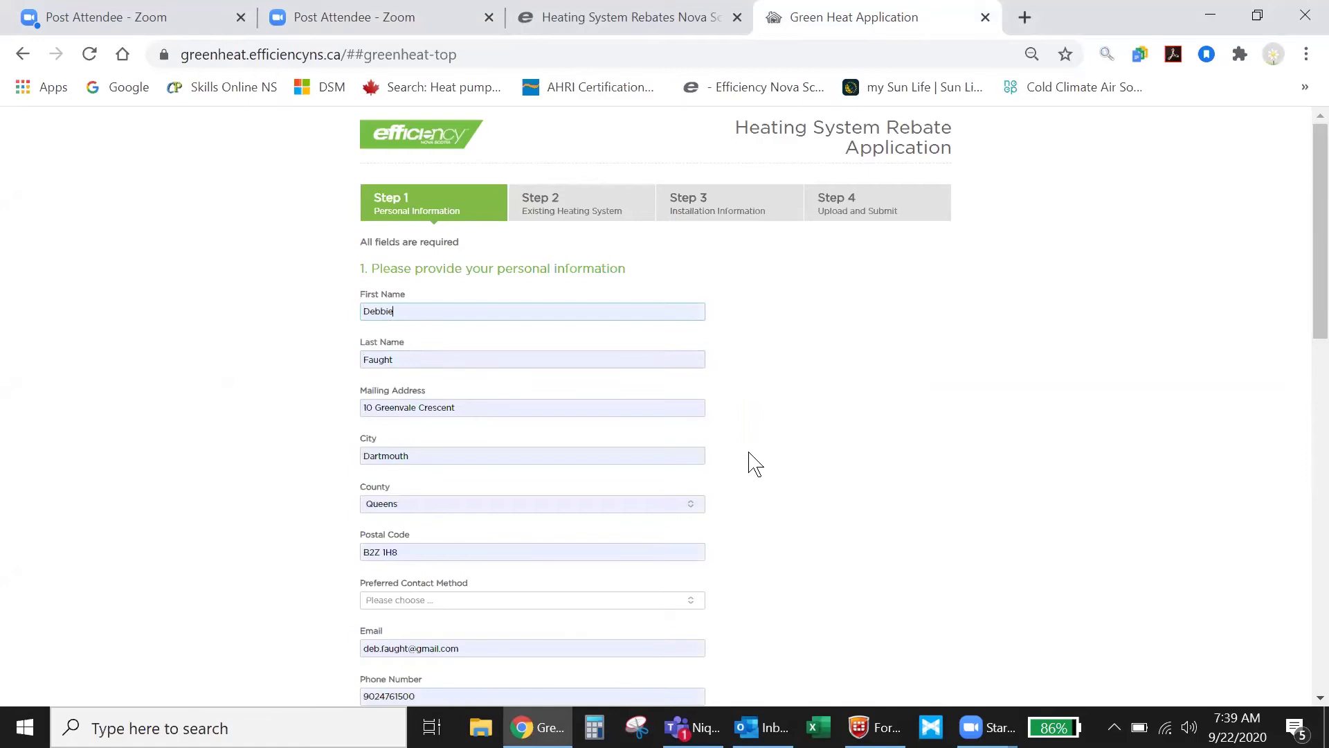
scroll(1177, 658, "down", 1)
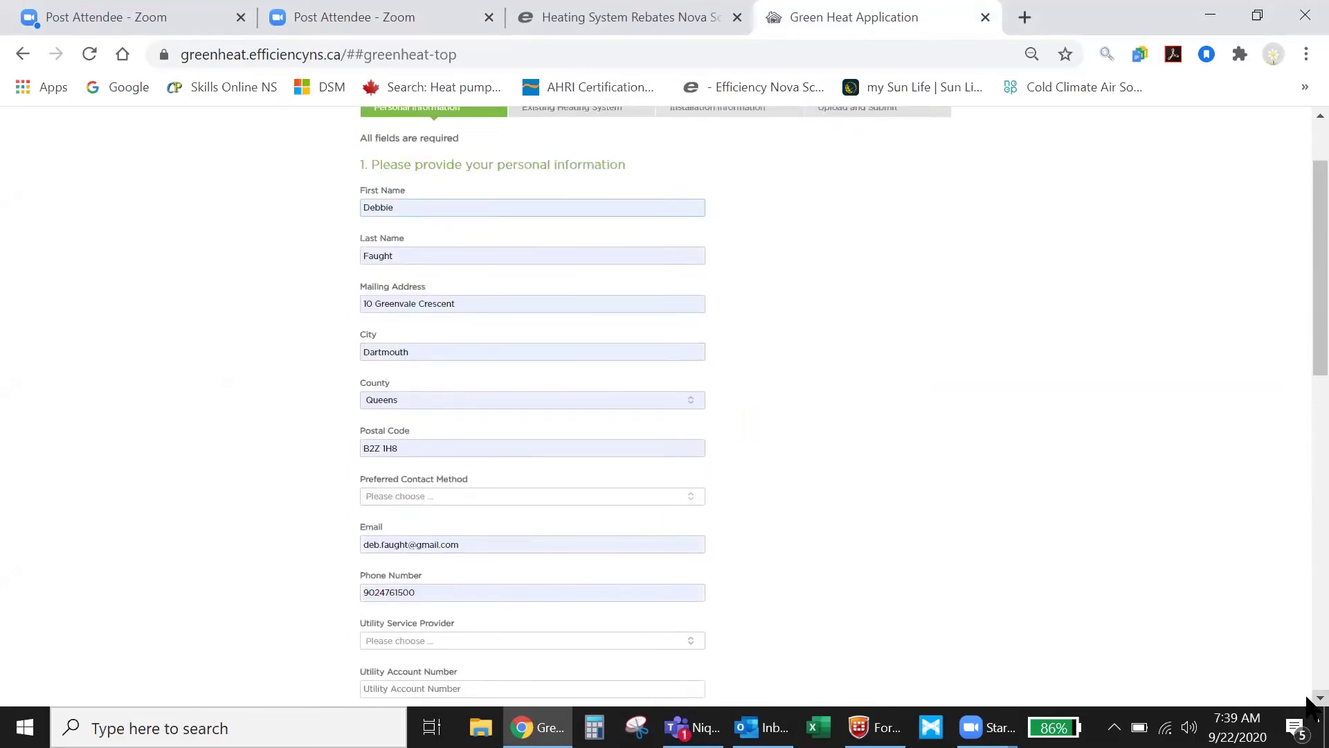
scroll(1311, 699, "down", 3)
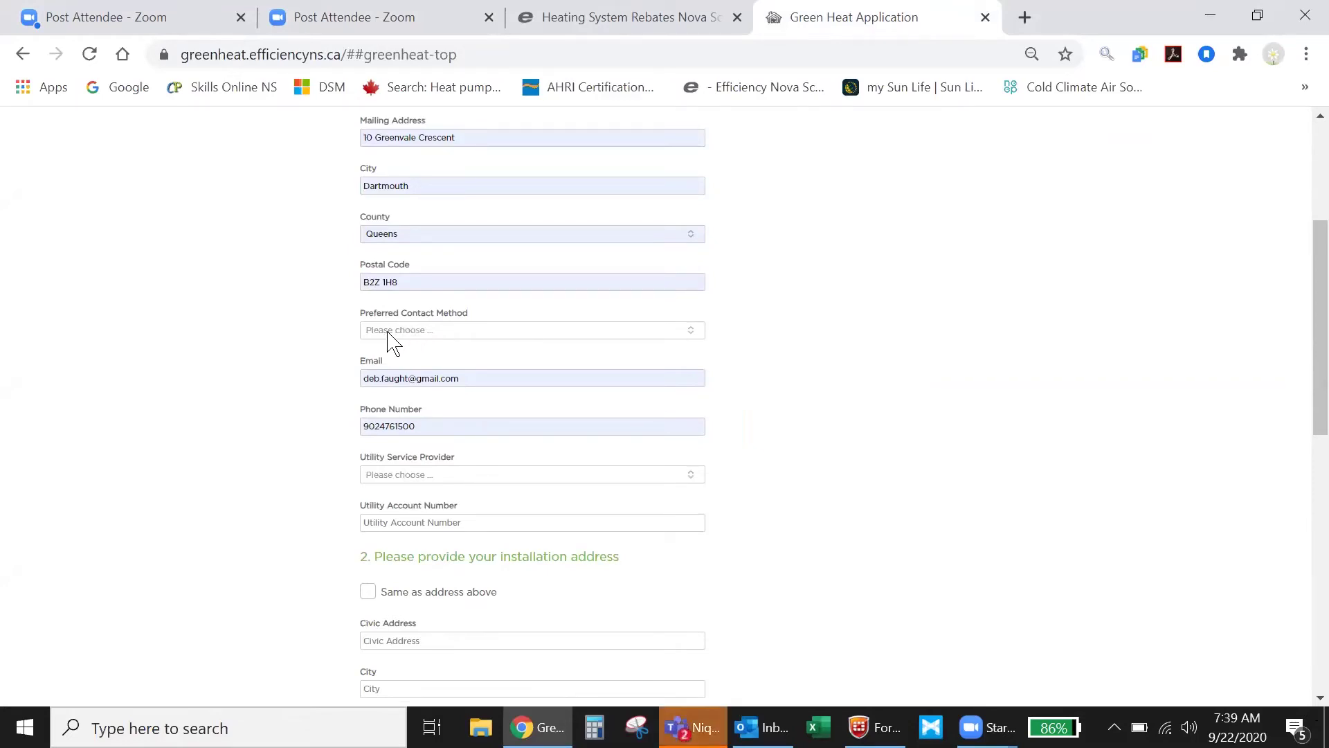
Choose Email contact and Nova Scotia Power, enter the account number, and reuse the mailing address.
left_click(689, 335)
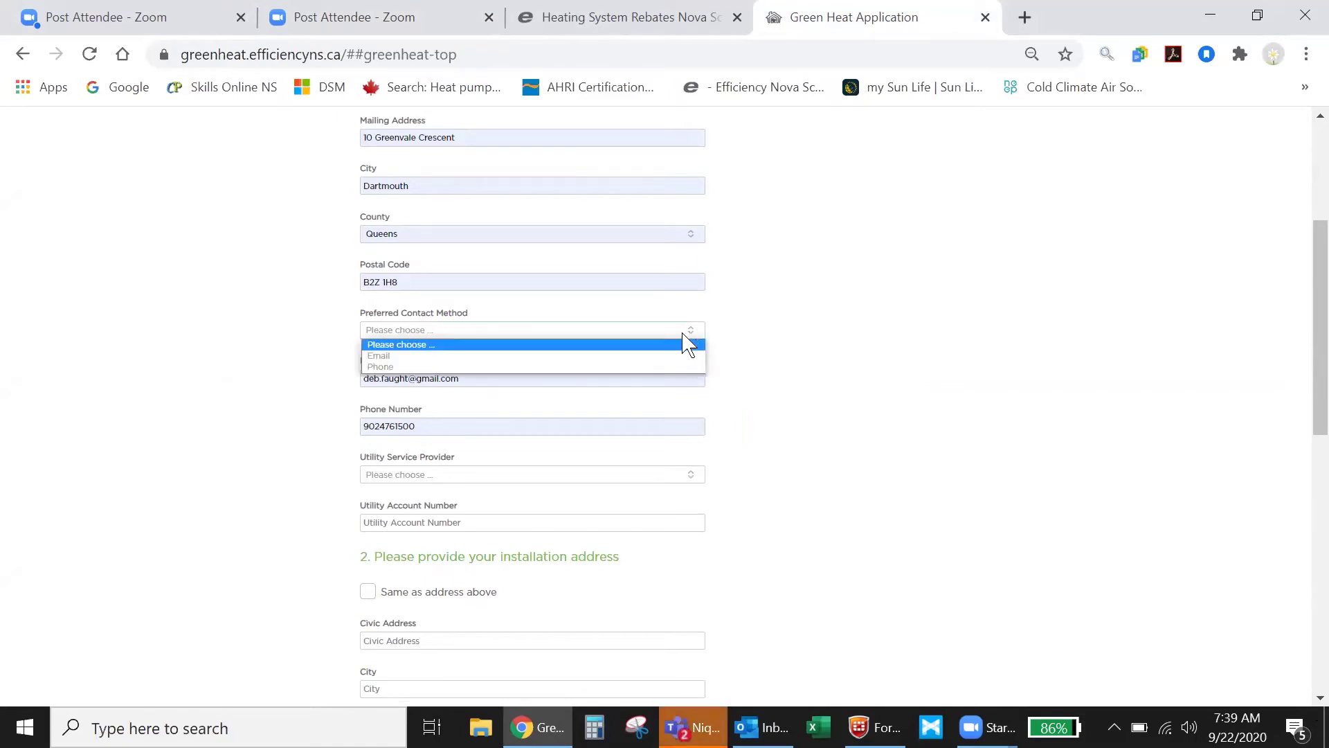
left_click(385, 357)
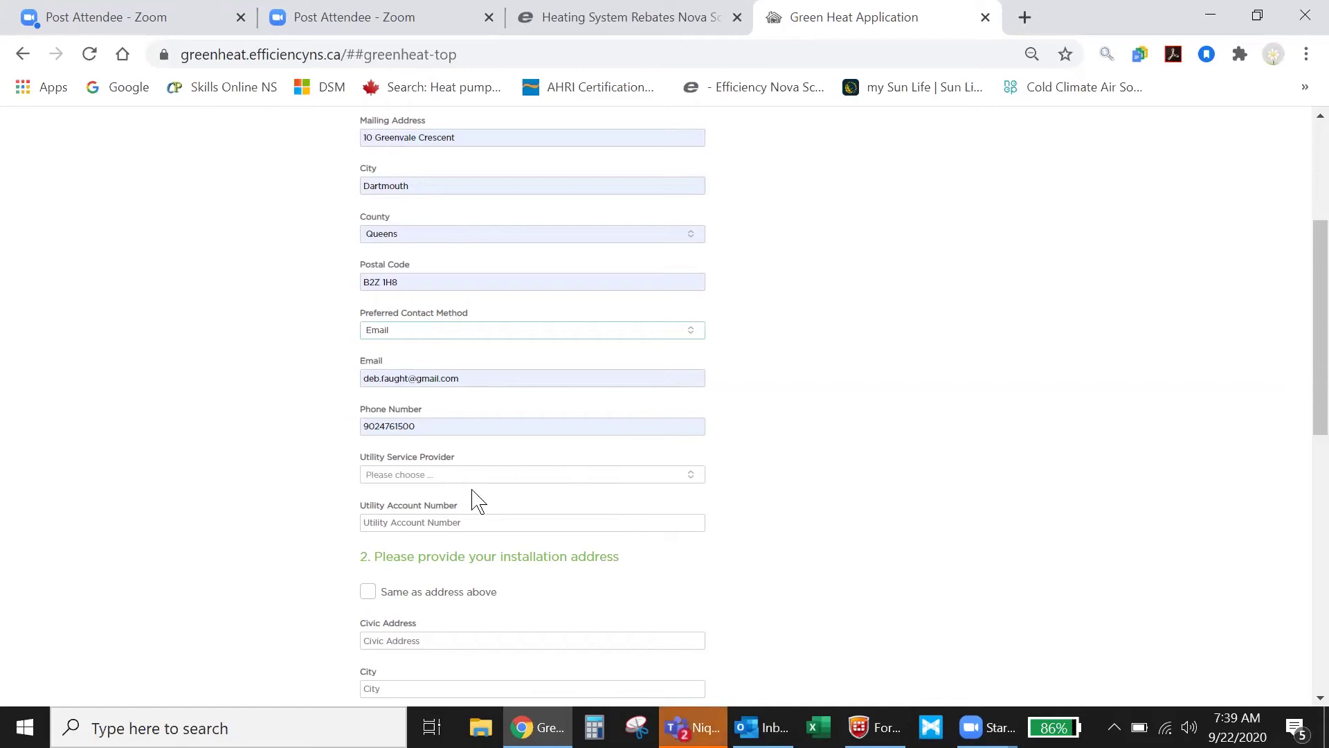
left_click(696, 478)
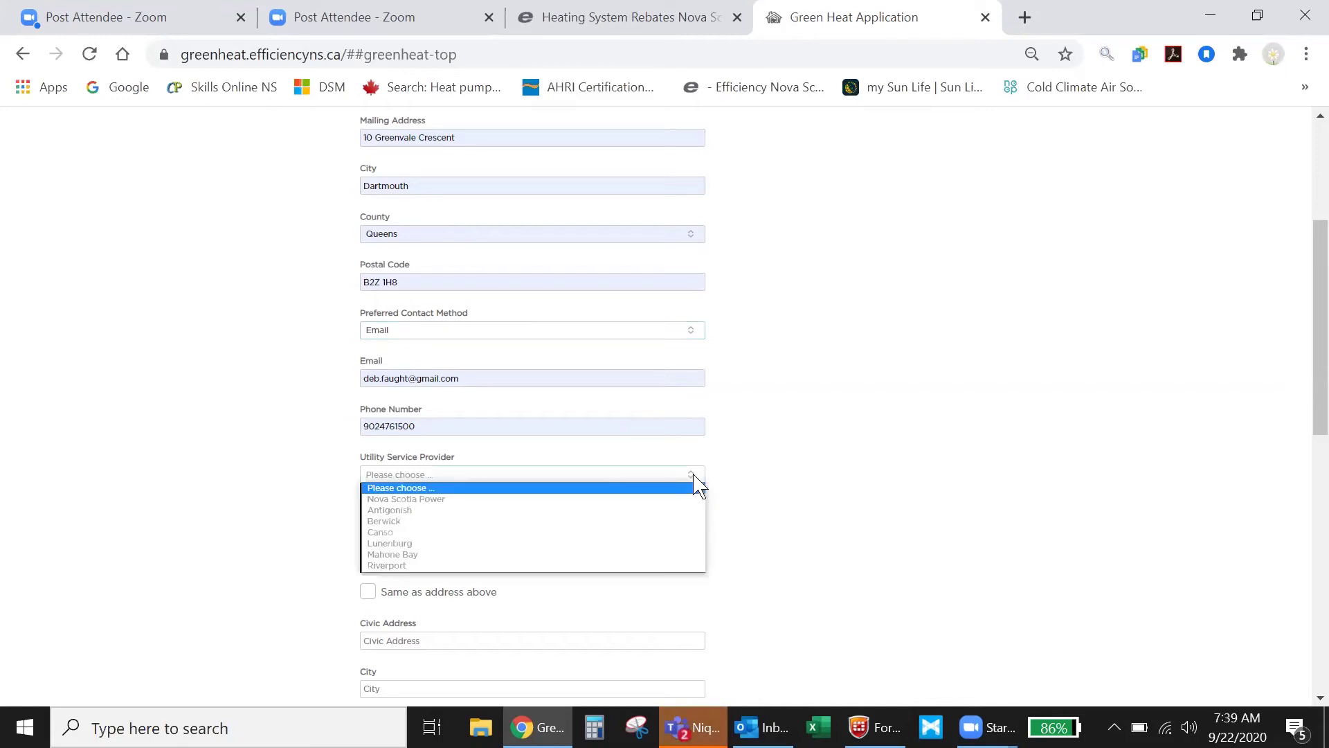
left_click(393, 500)
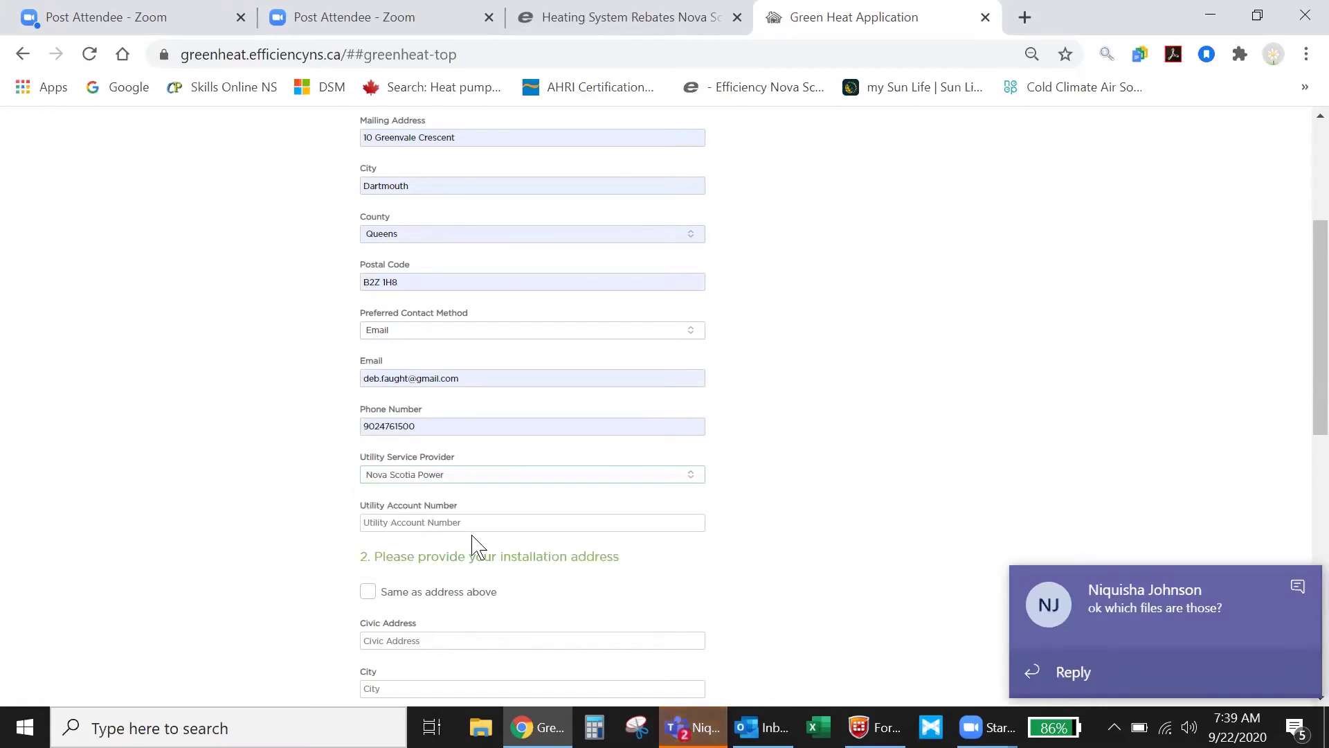
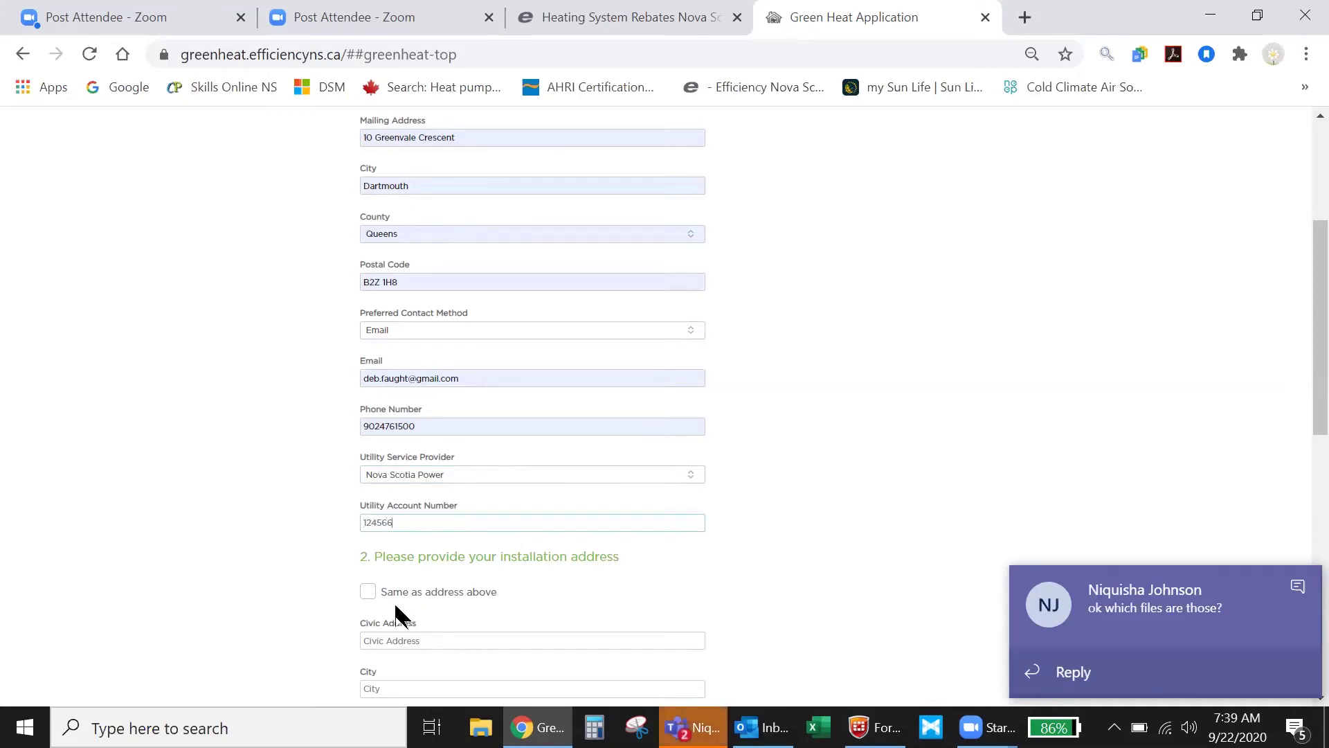
left_click(371, 595)
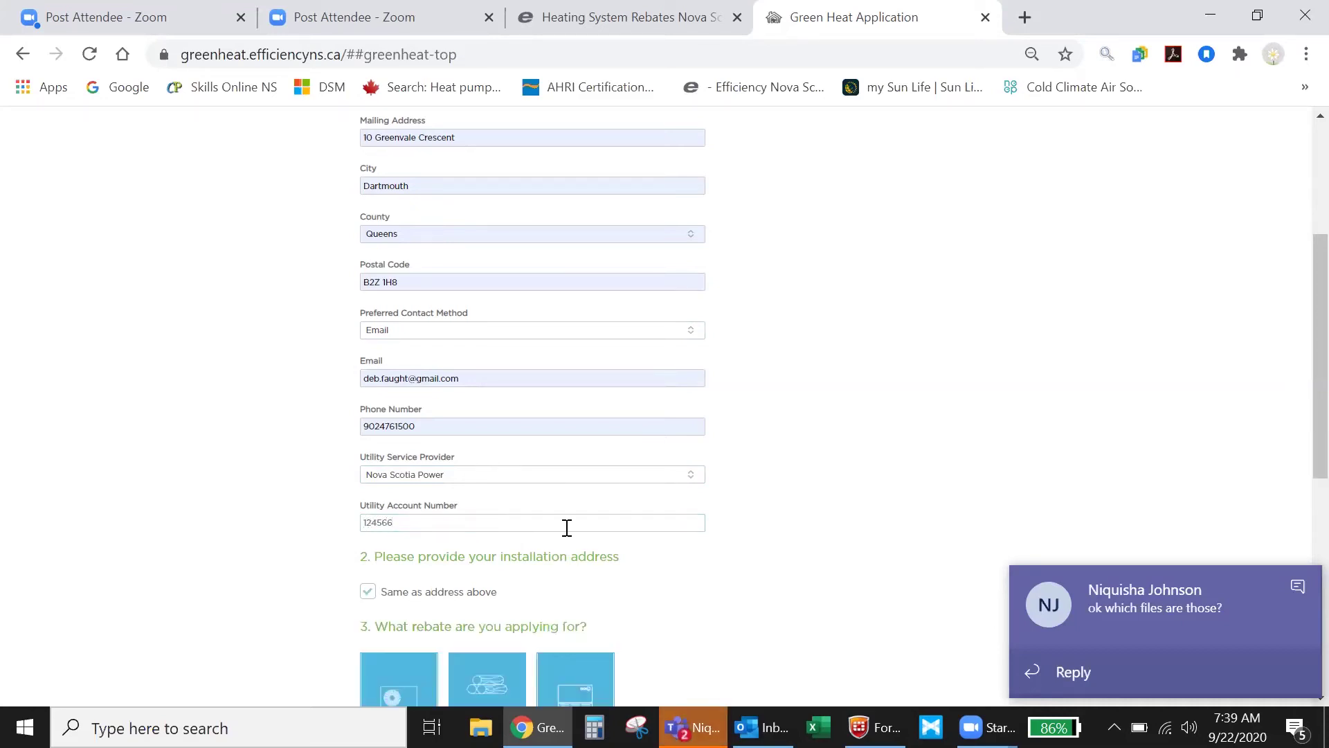
Choose the Heat Pump rebate and continue to Step 2.
scroll(499, 522, "down", 6)
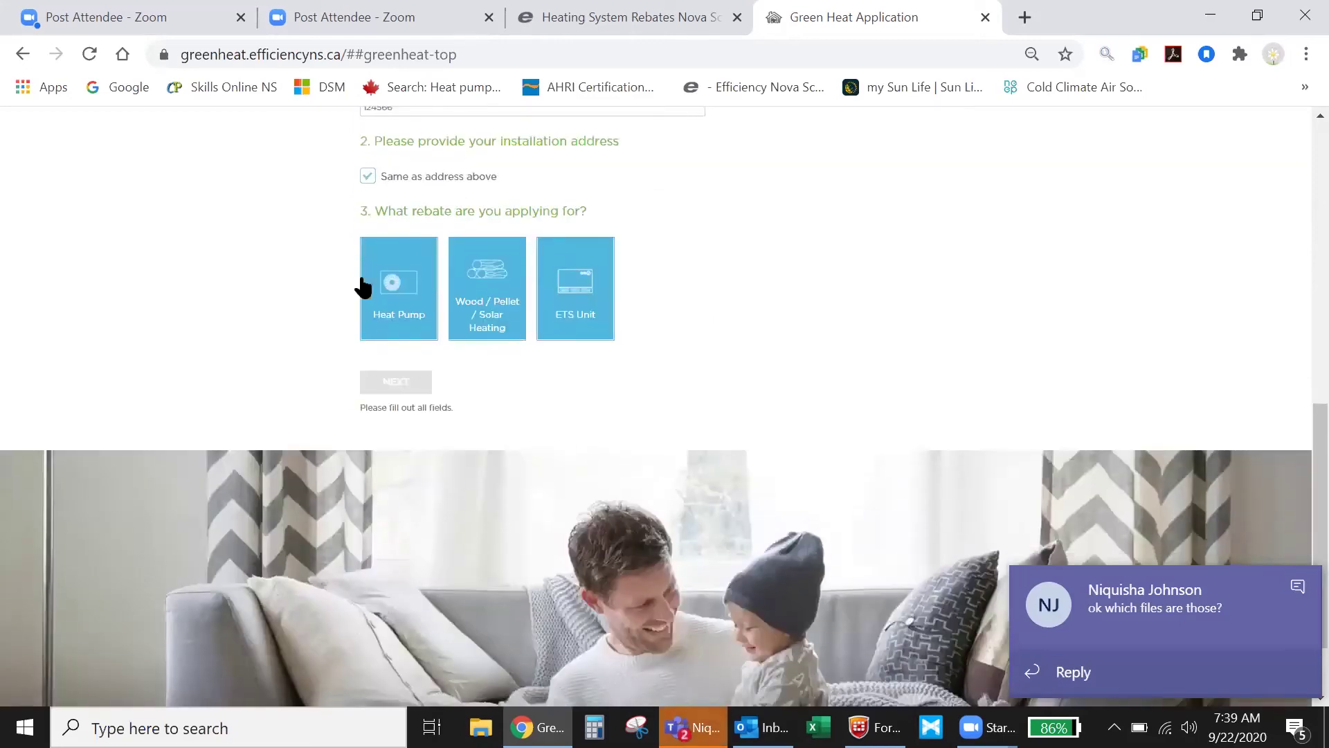
left_click(400, 312)
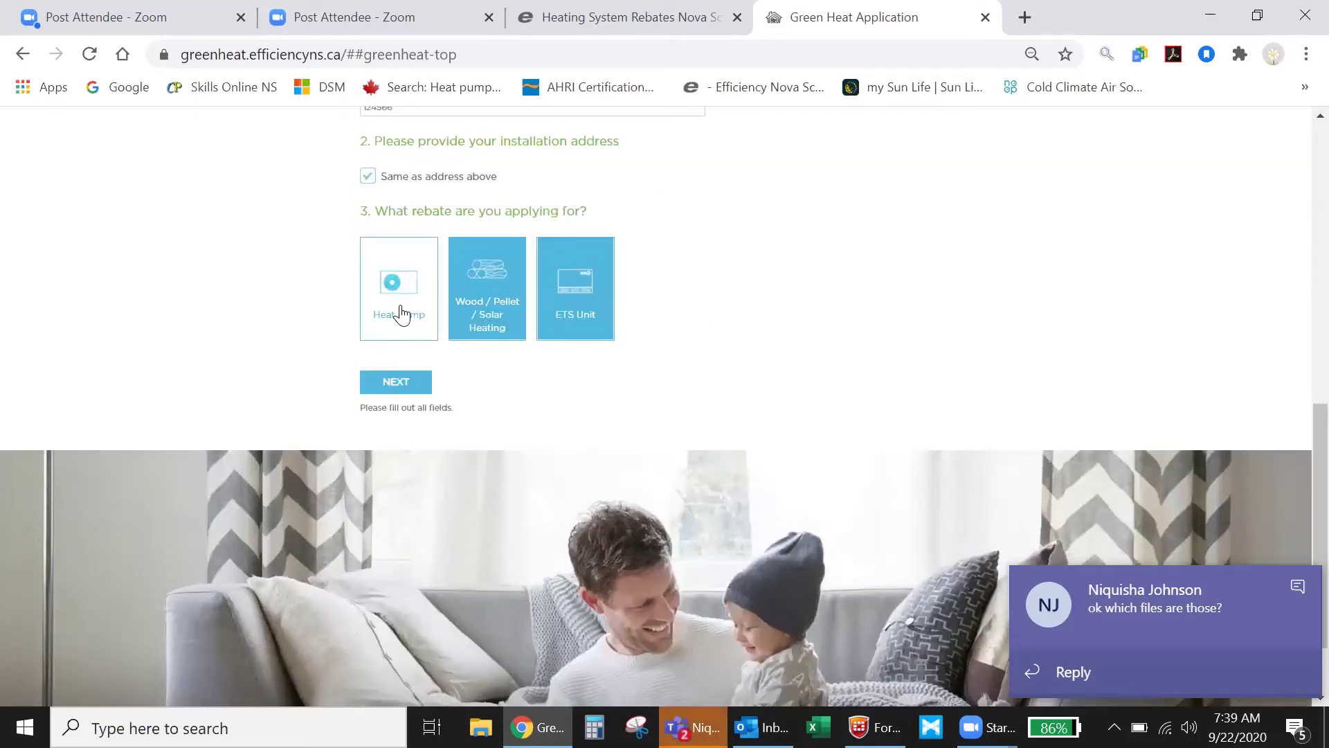
left_click(397, 385)
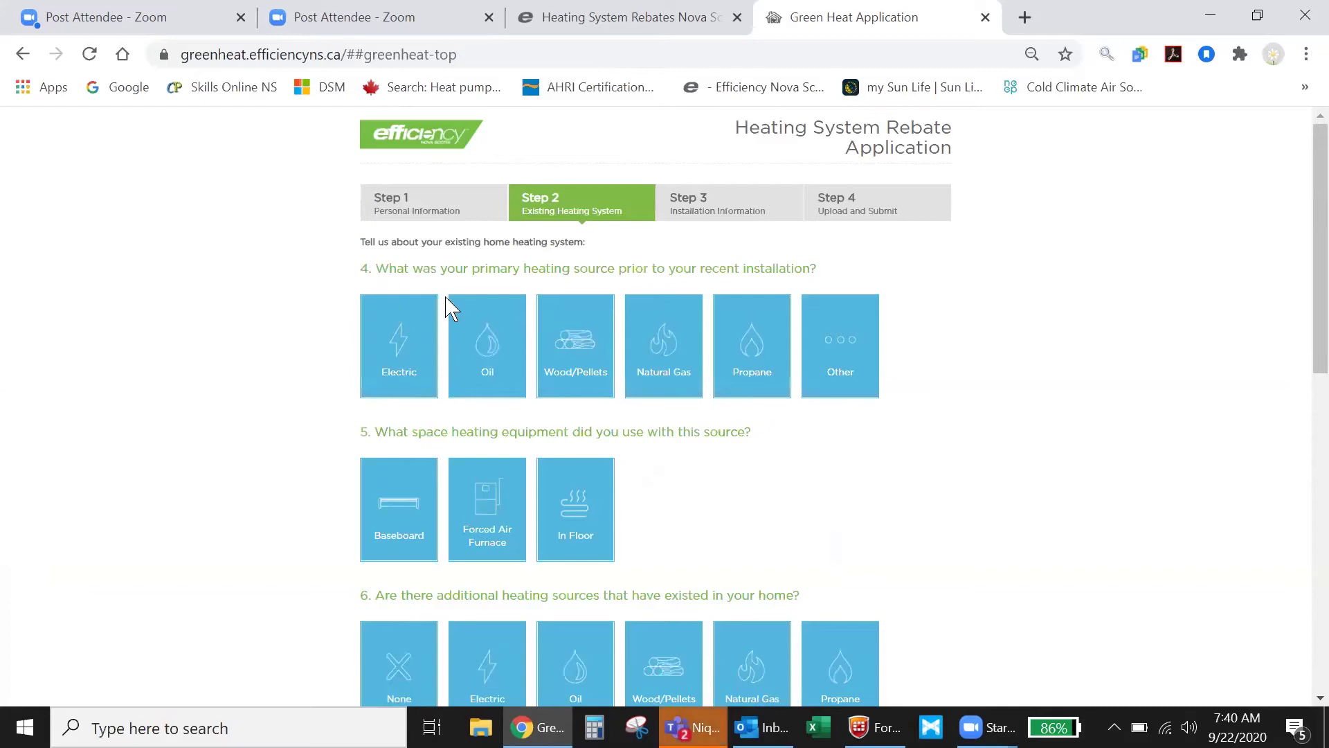
Set the previous primary heating to Electric radiant baseboard.
left_click(406, 333)
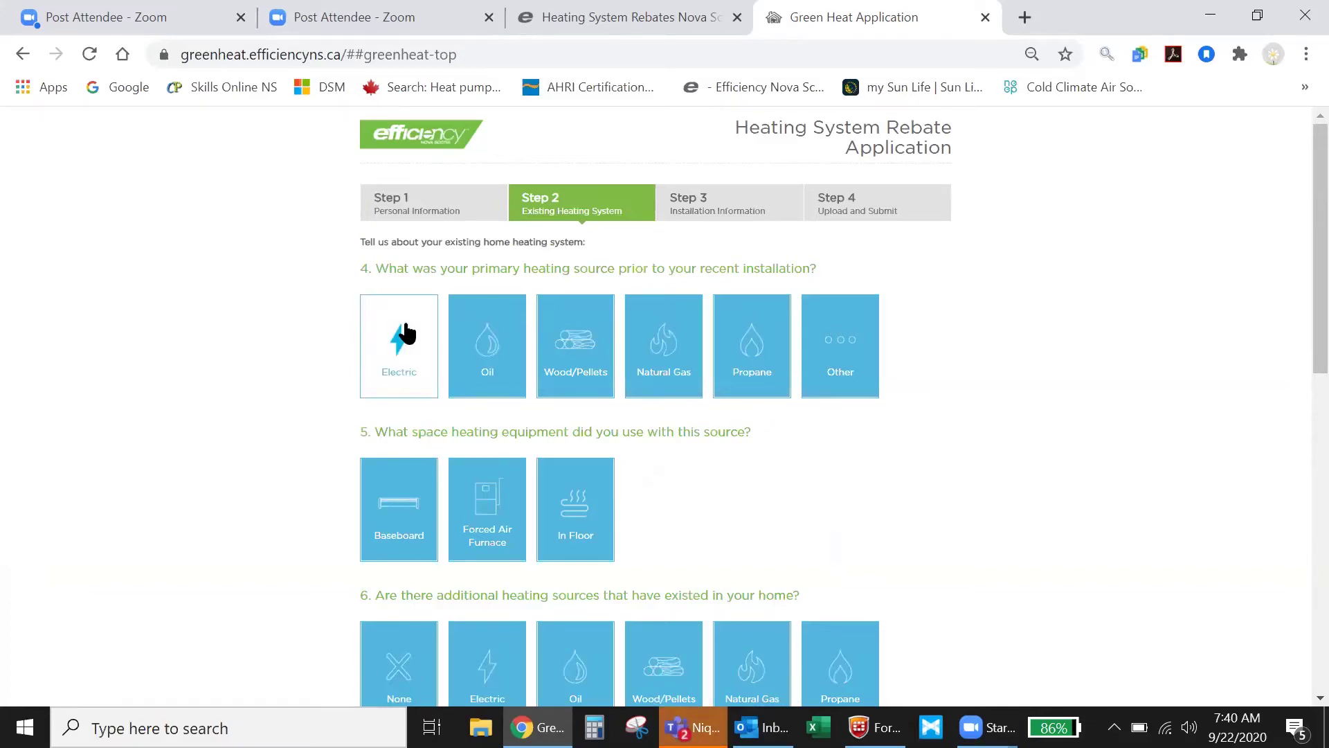
left_click(392, 514)
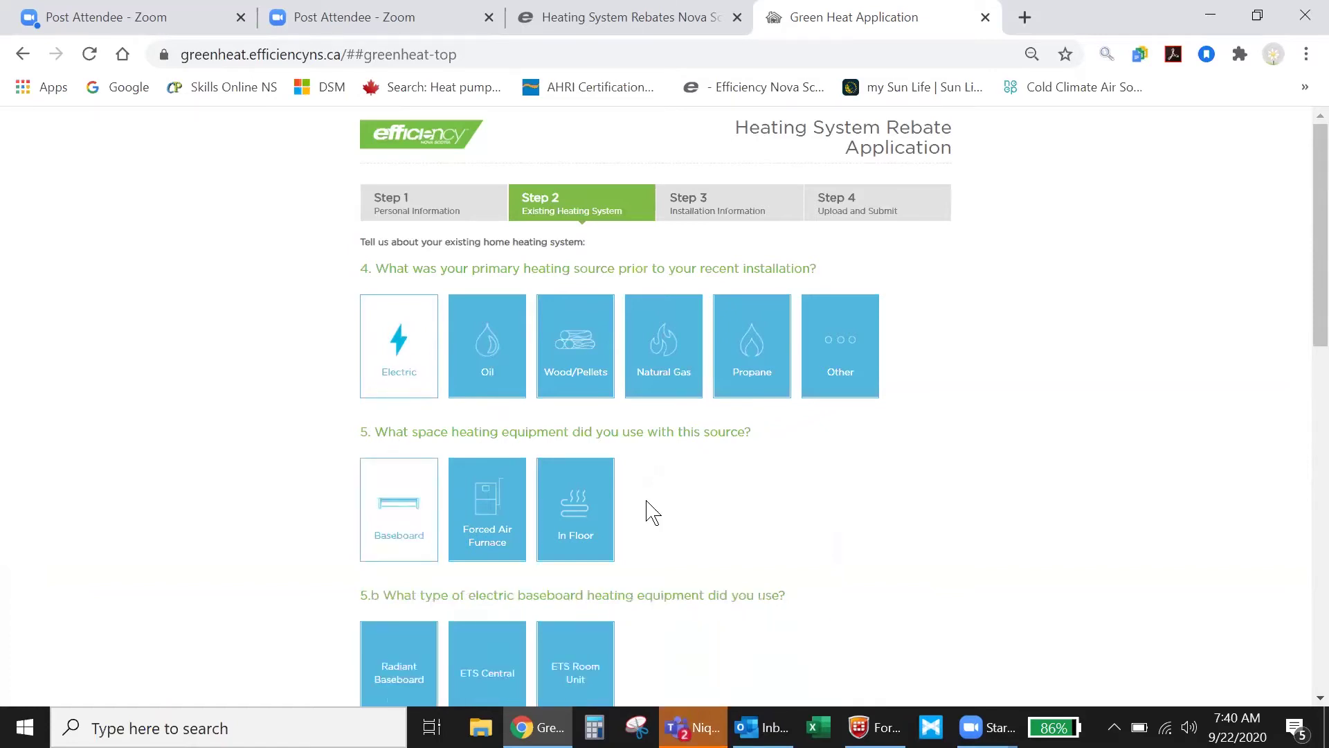
scroll(670, 492, "down", 5)
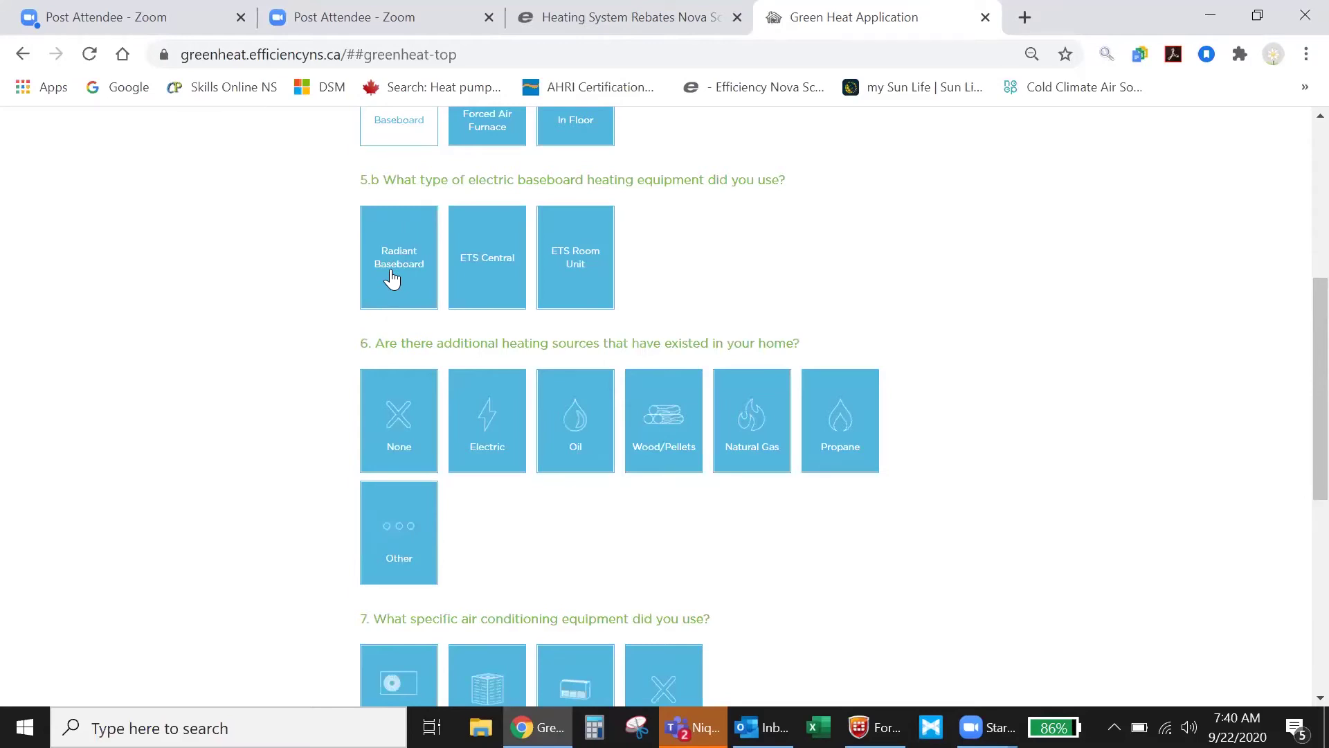
left_click(392, 279)
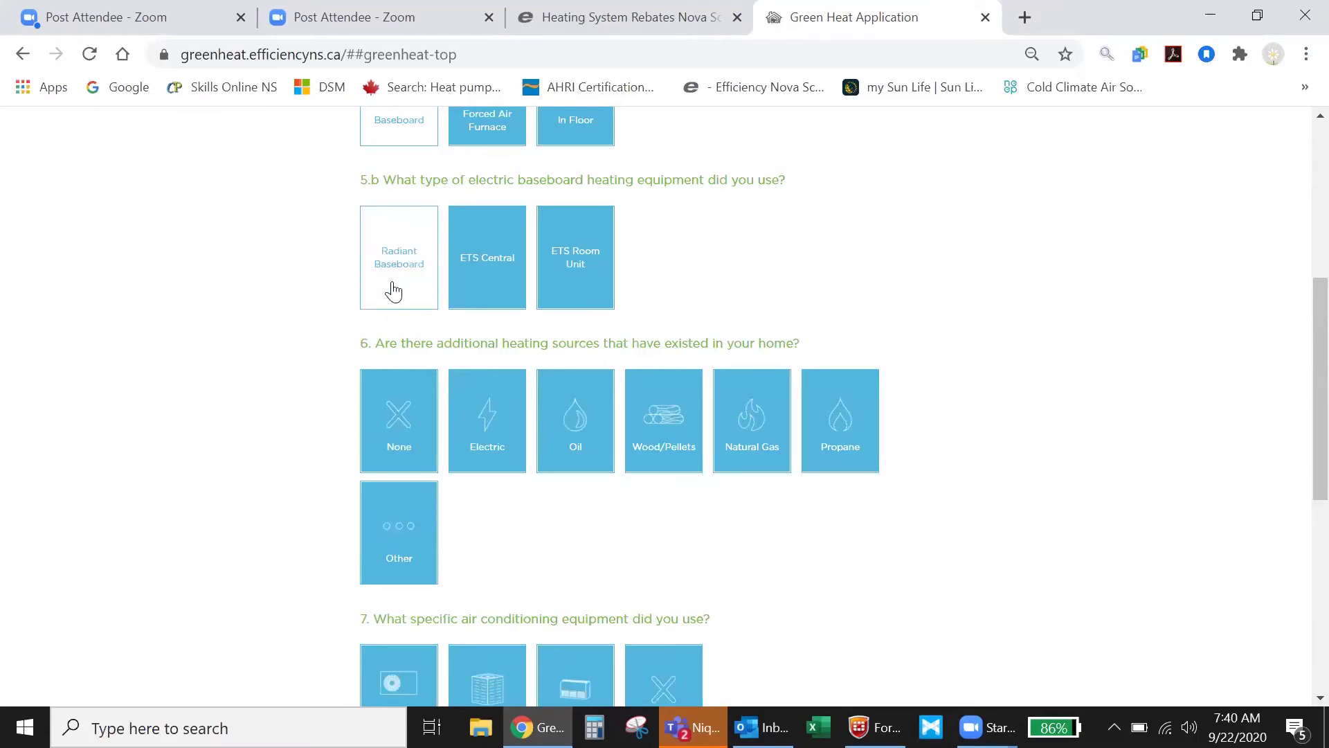
Mark None for additional heating sources and air conditioning, then continue to Step 3.
left_click(413, 429)
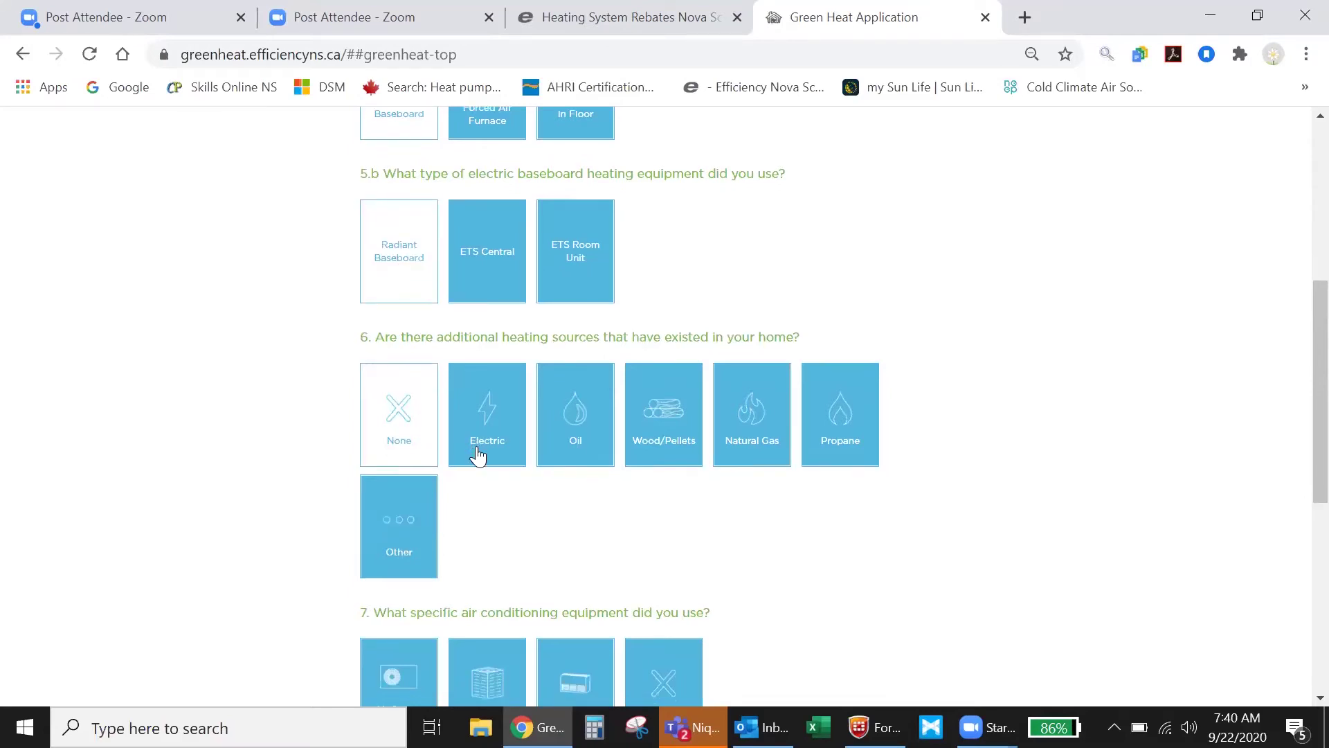
scroll(475, 452, "down", 4)
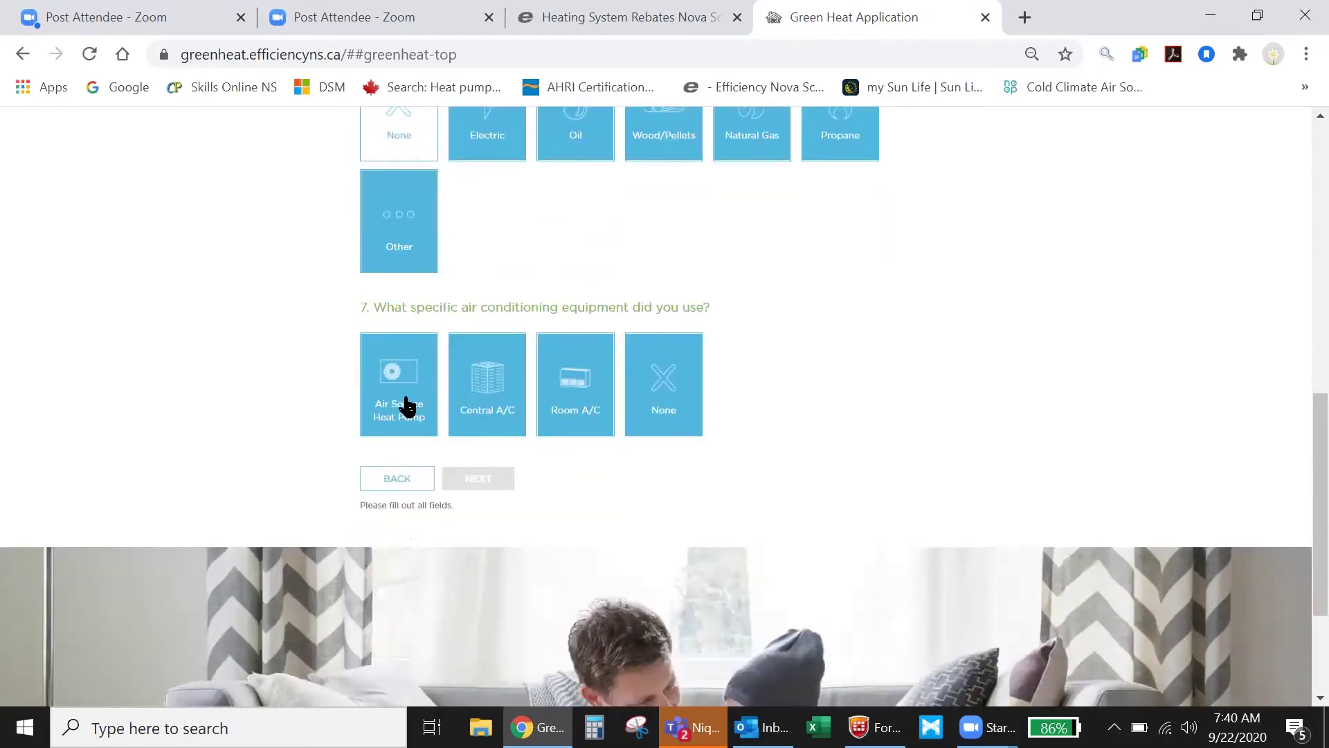
left_click(652, 405)
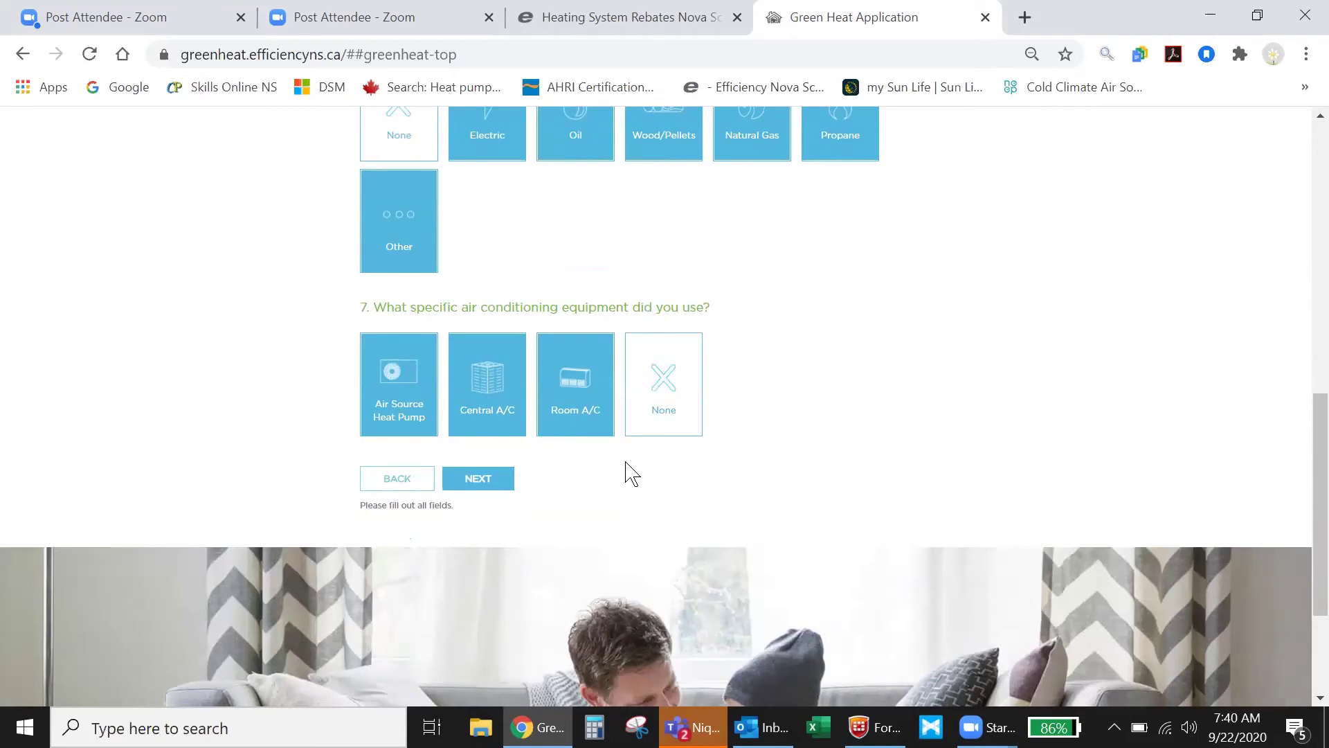
left_click(485, 480)
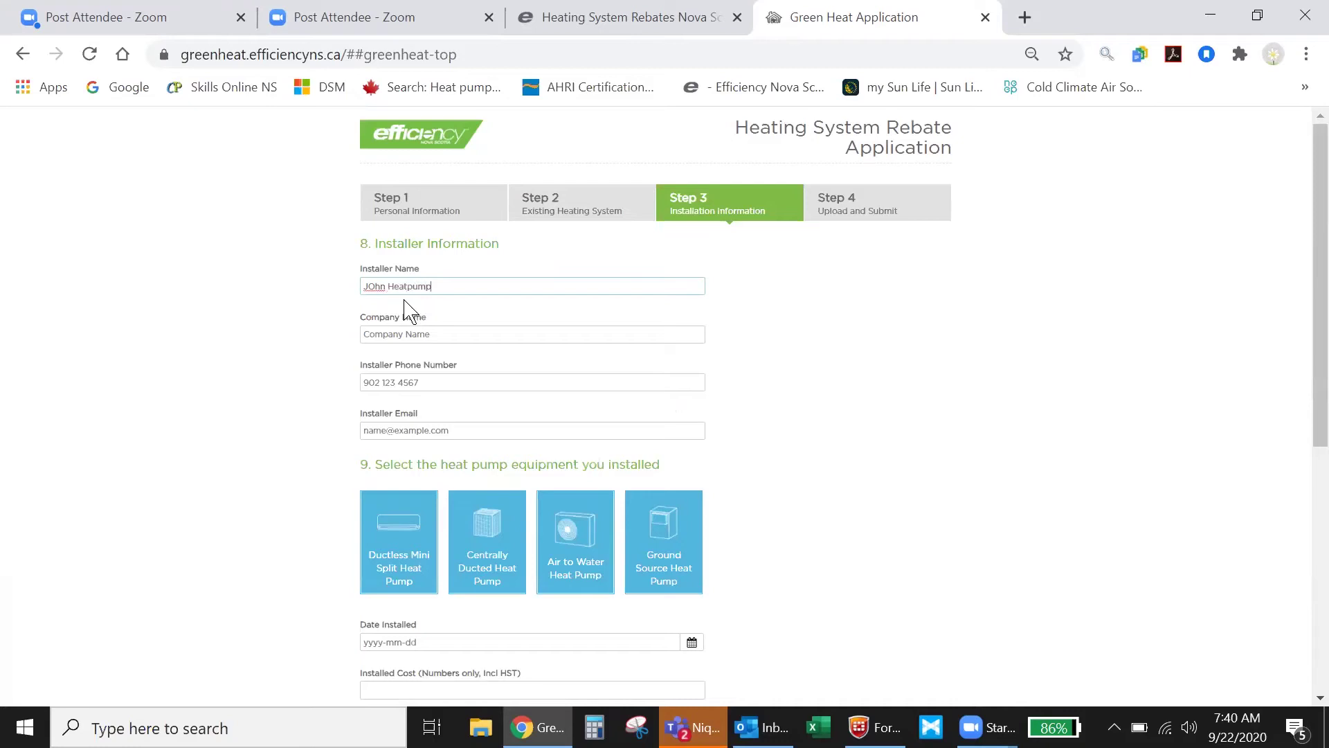
Enter the installer's company name and autofill the installer's phone number and e-mail.
left_click(380, 330)
type("ABC Heat pump")
left_click(410, 385)
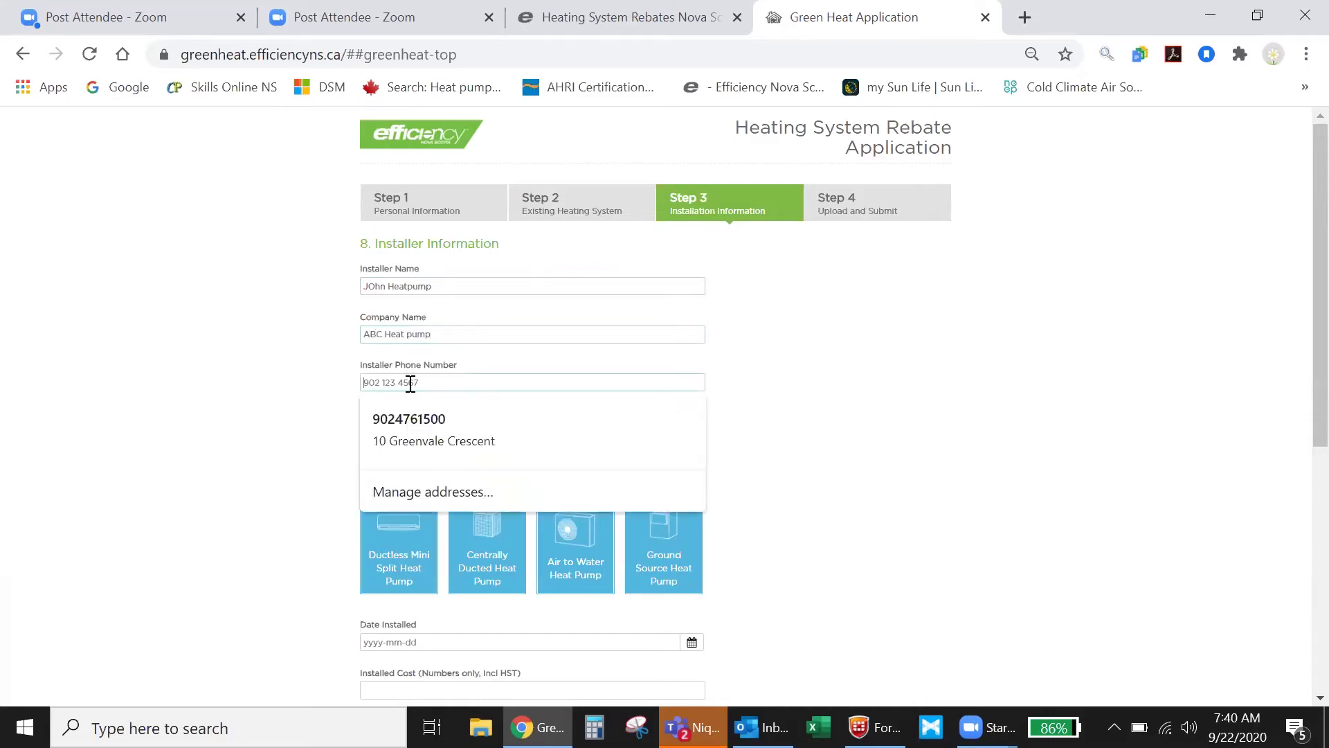
left_click(416, 424)
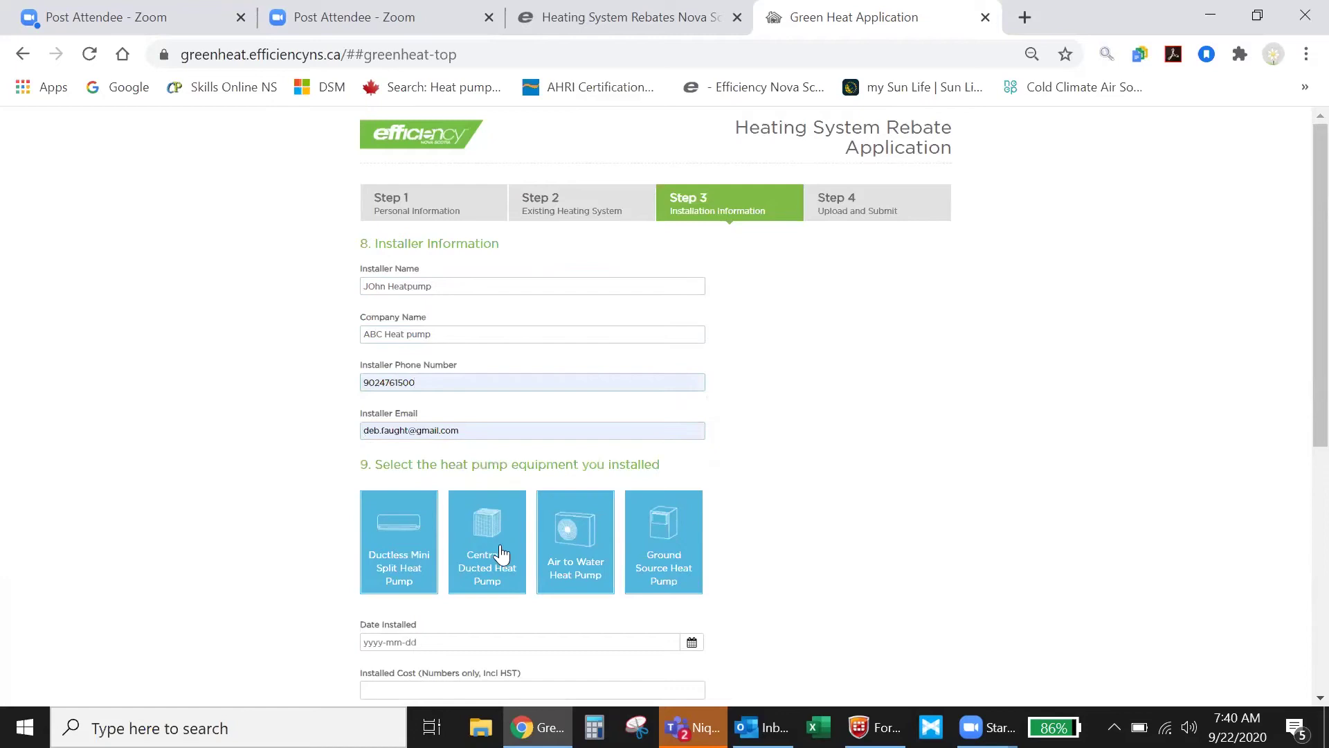
scroll(471, 589, "down", 3)
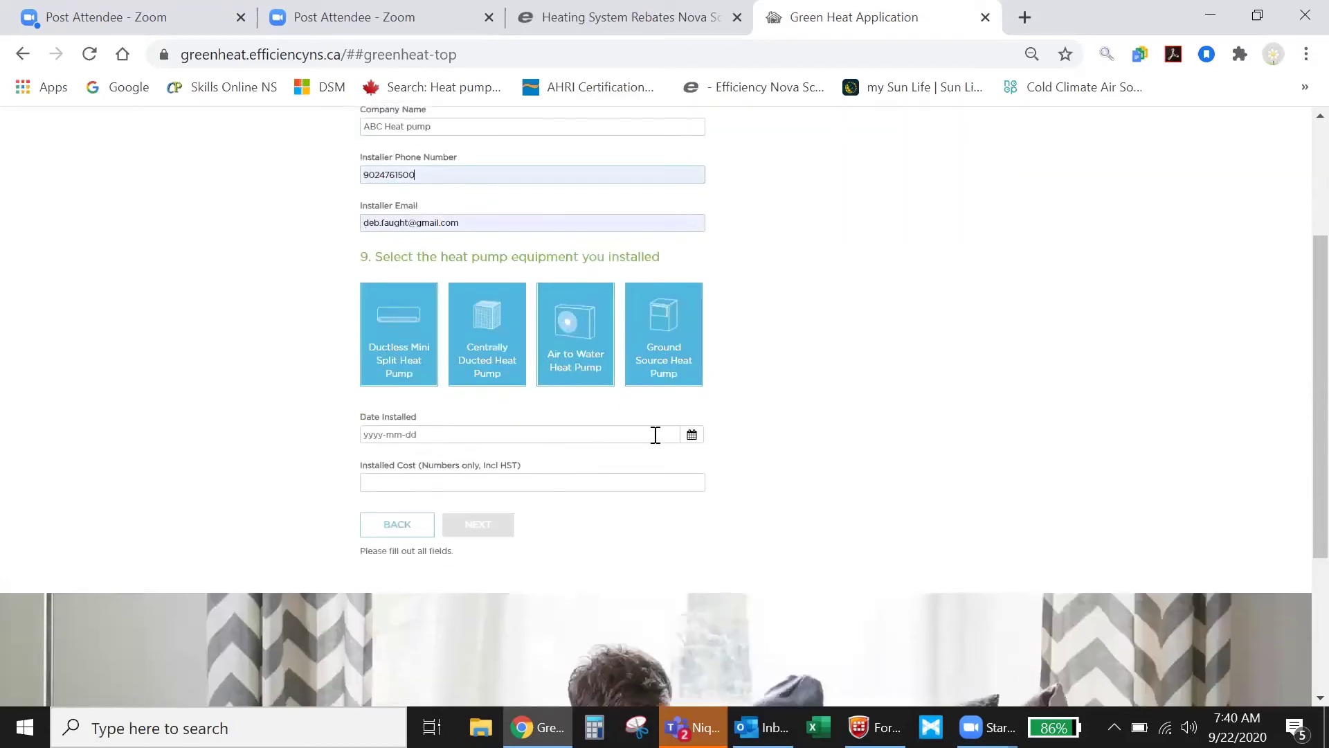
Set the install date to September 21, 2020 and select Ductless Mini Split Heat Pump.
left_click(692, 436)
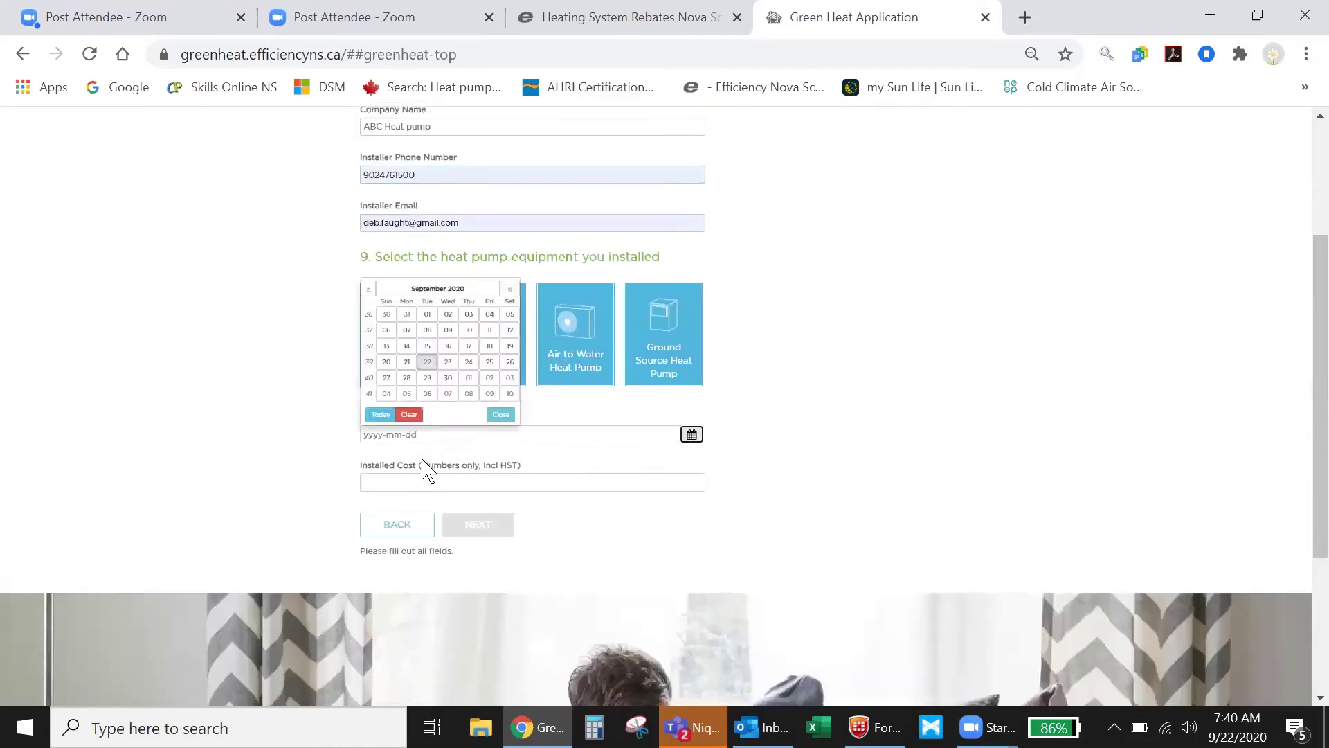
left_click(407, 362)
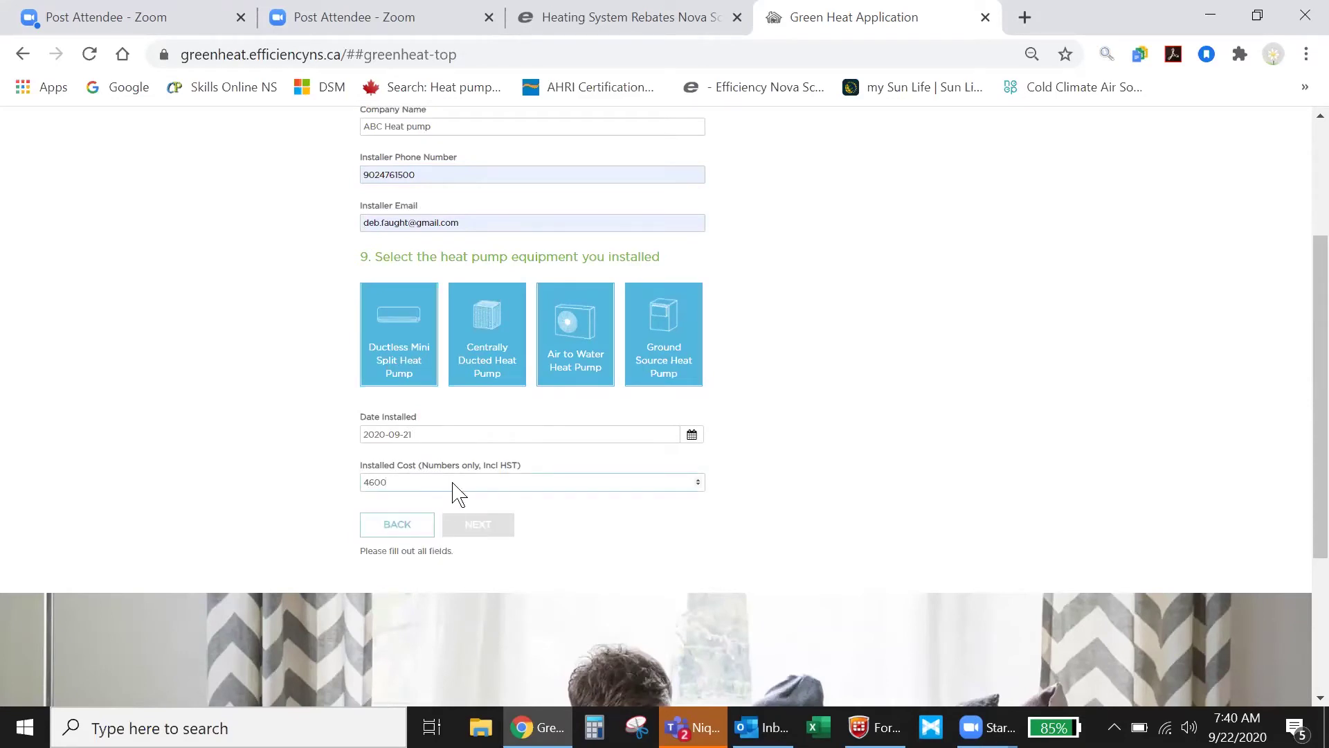
left_click(422, 365)
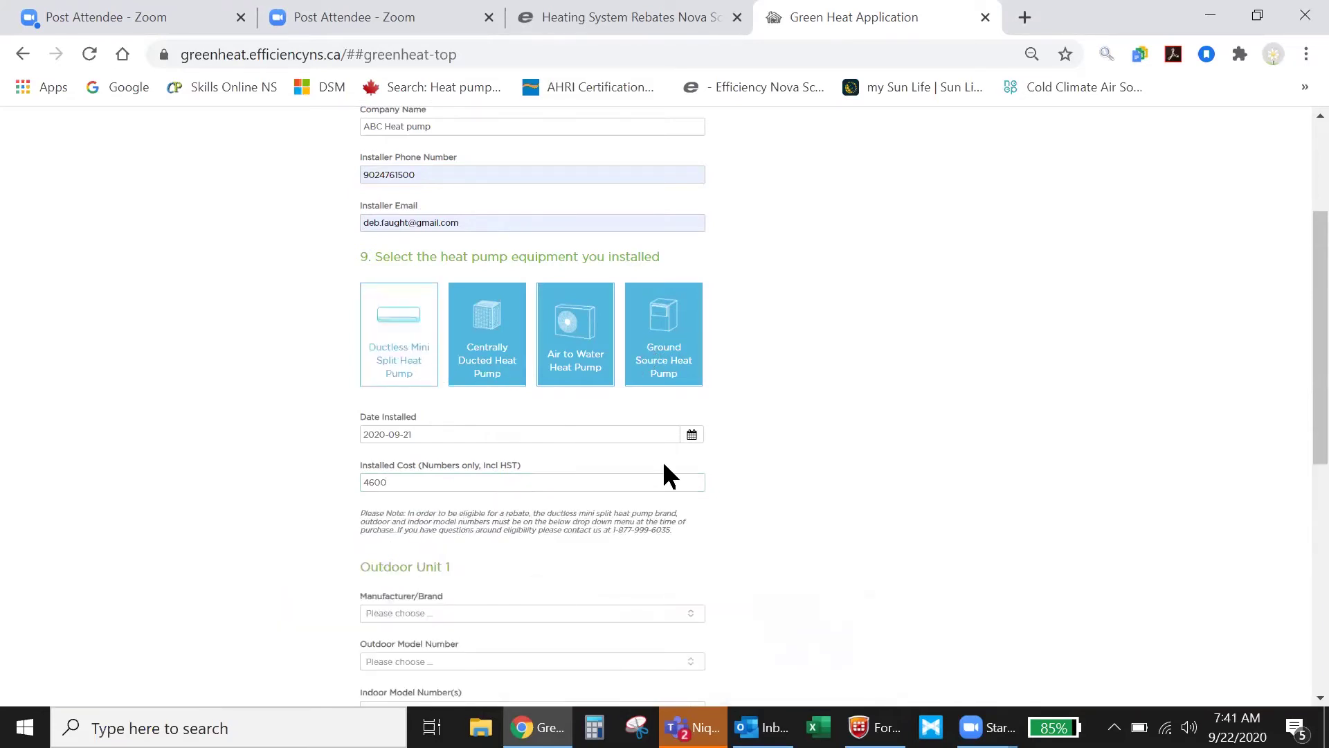
Choose Fujitsu as the manufacturer for Outdoor Unit 1.
scroll(667, 478, "down", 1)
scroll(667, 478, "down", 2)
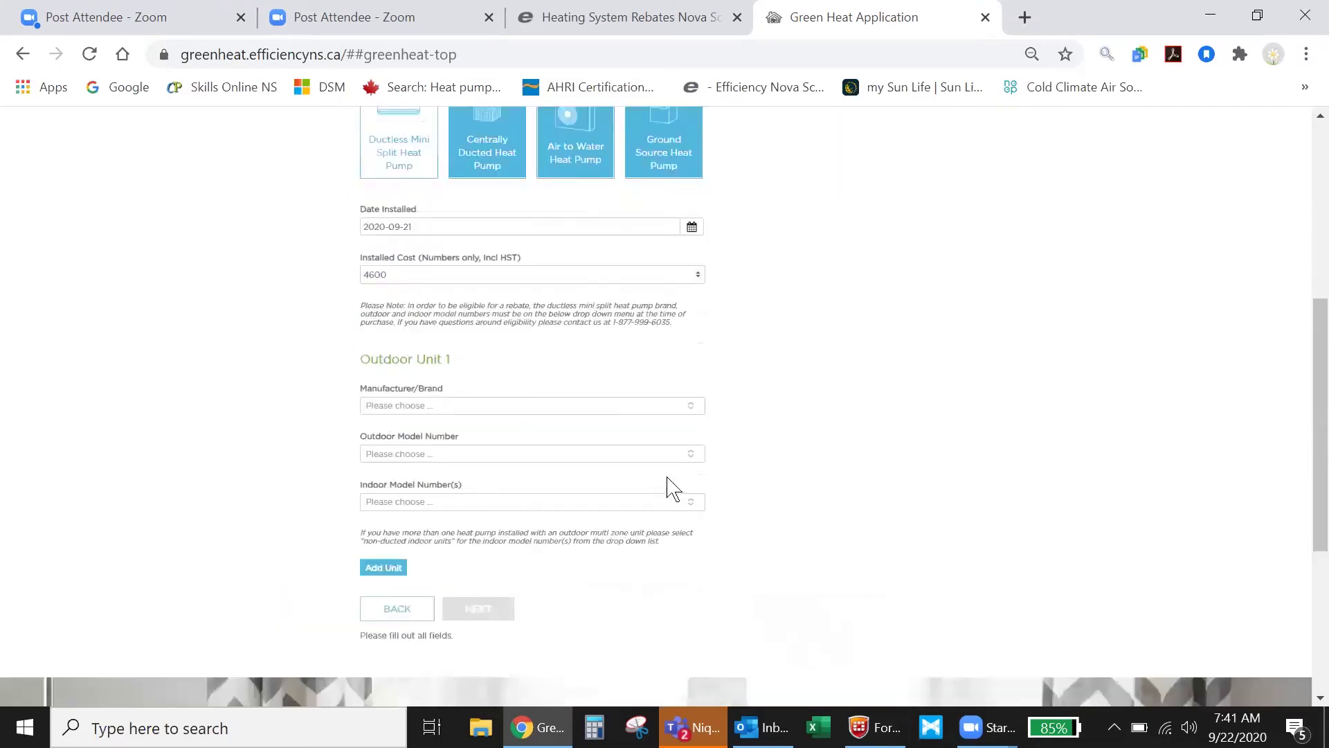
left_click(693, 409)
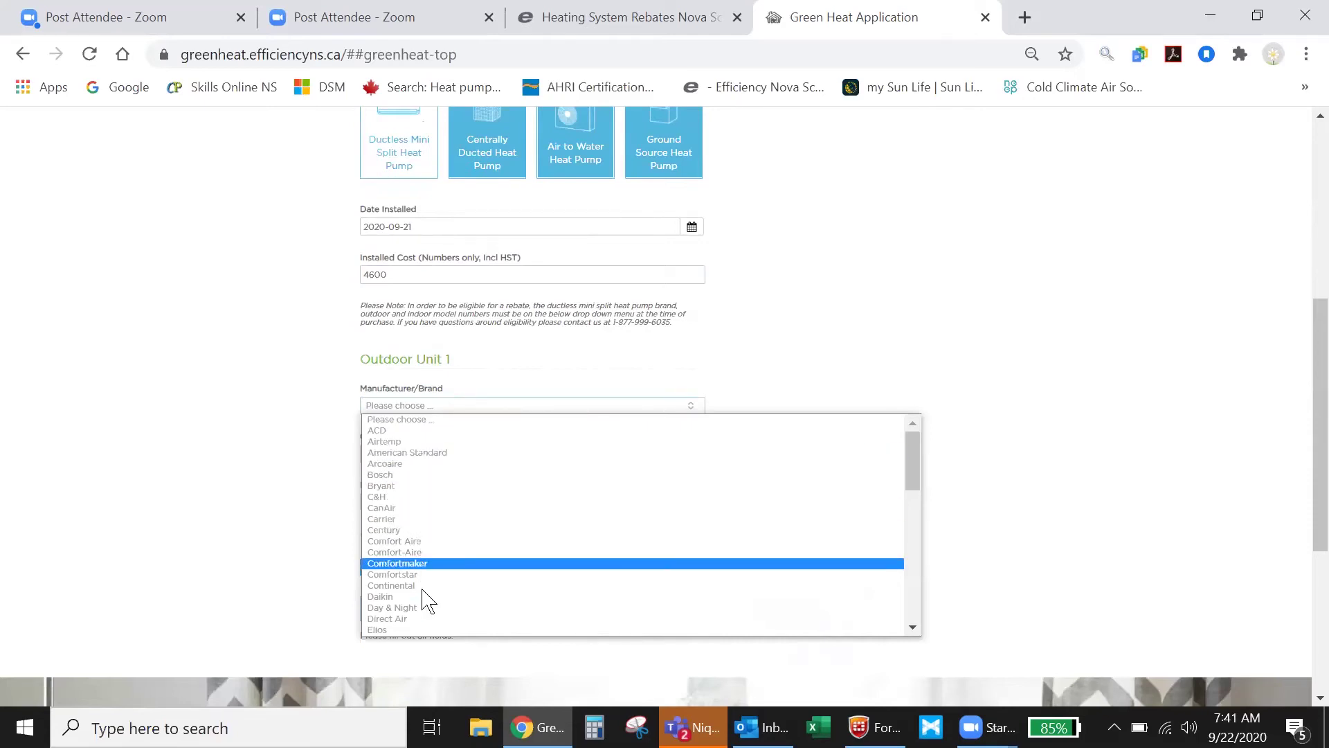
scroll(786, 631, "down", 1)
left_click(912, 626)
left_click(914, 631)
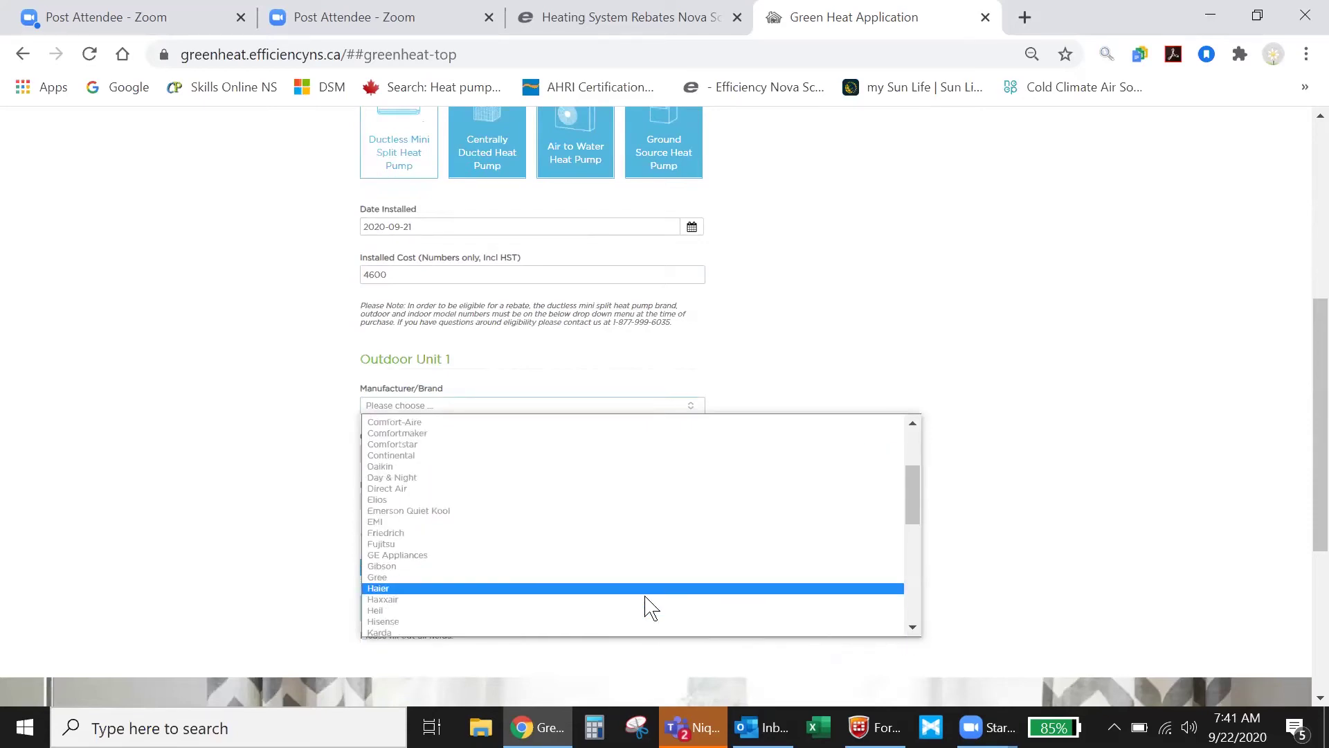
left_click(380, 545)
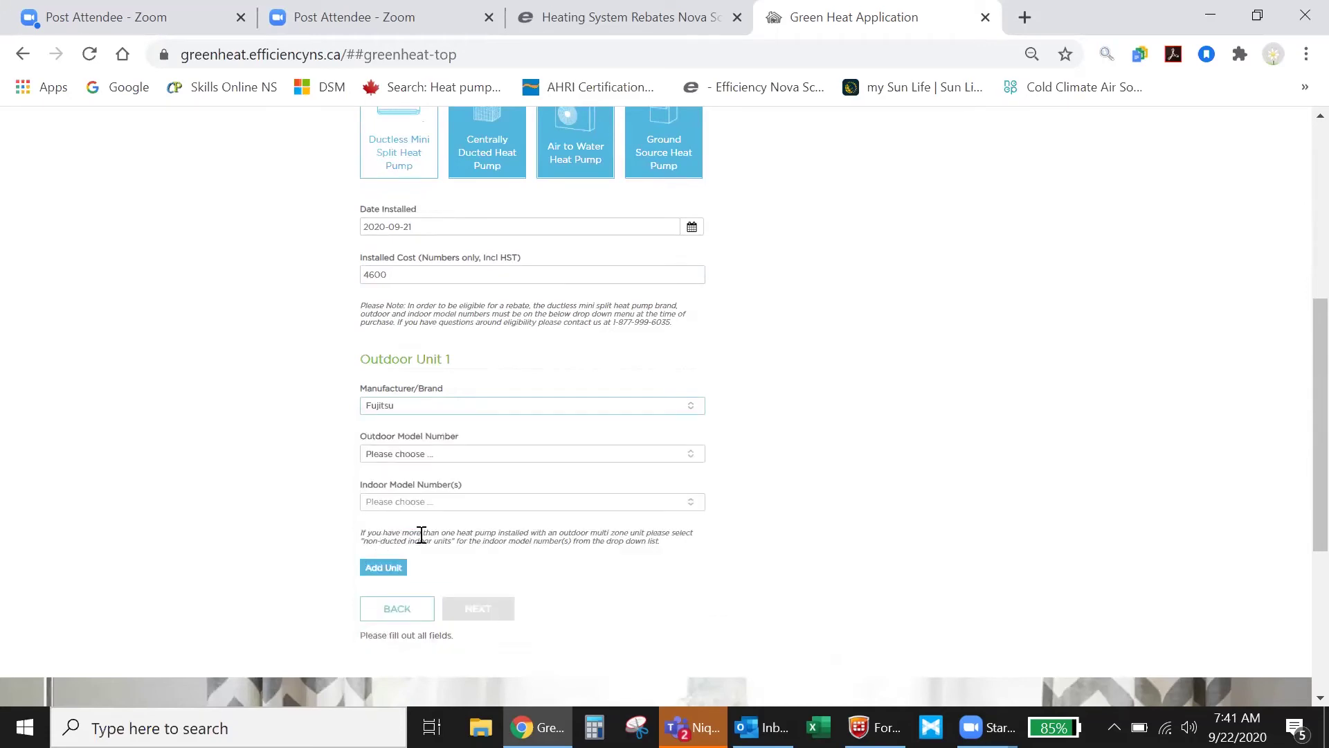
Select outdoor model AOU12RLS3 and indoor model ASU12RLS3Y, then continue to Step 4.
left_click(691, 455)
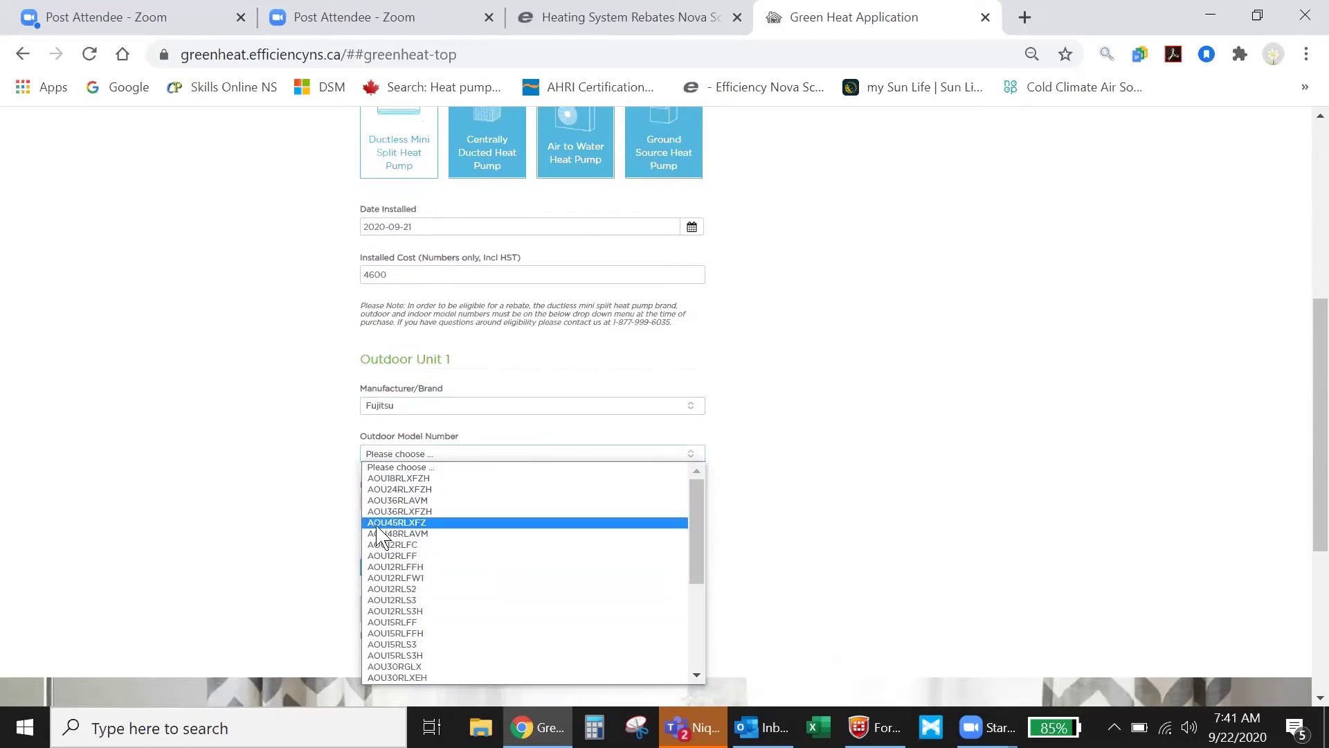
left_click(386, 599)
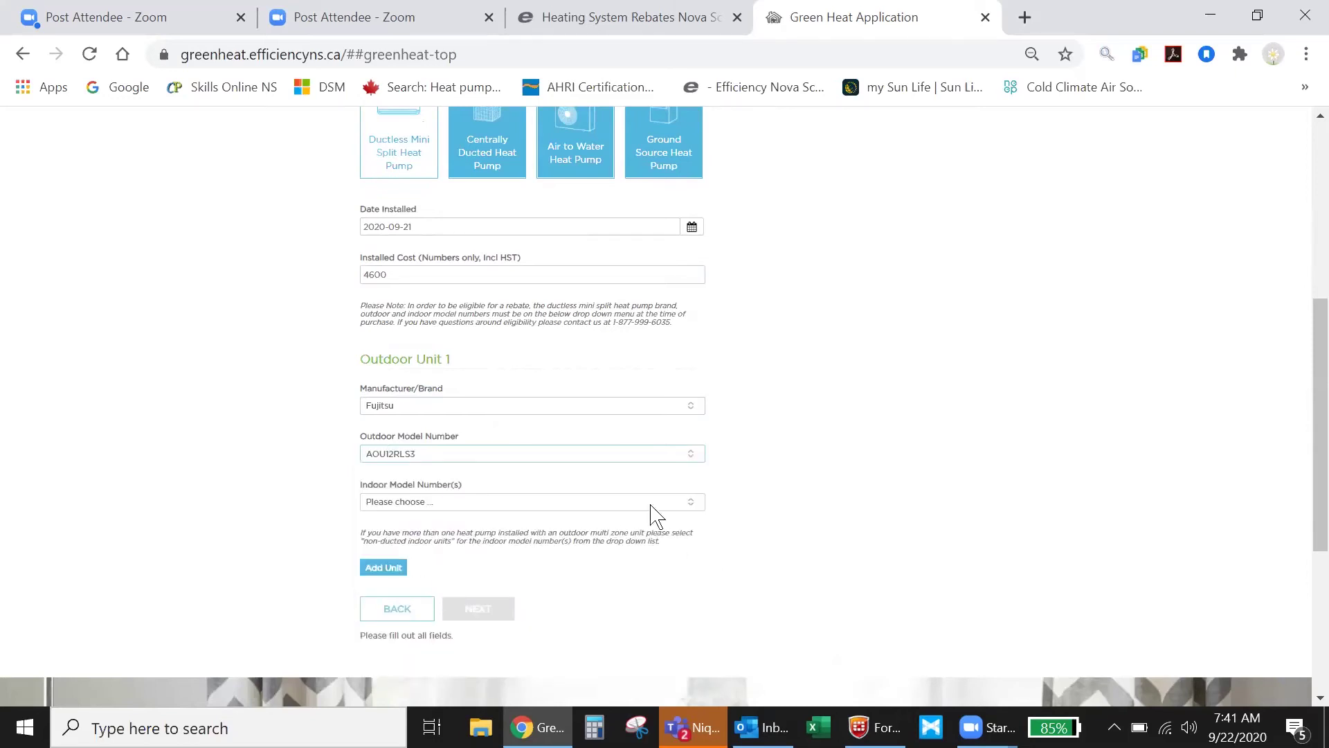
left_click(694, 503)
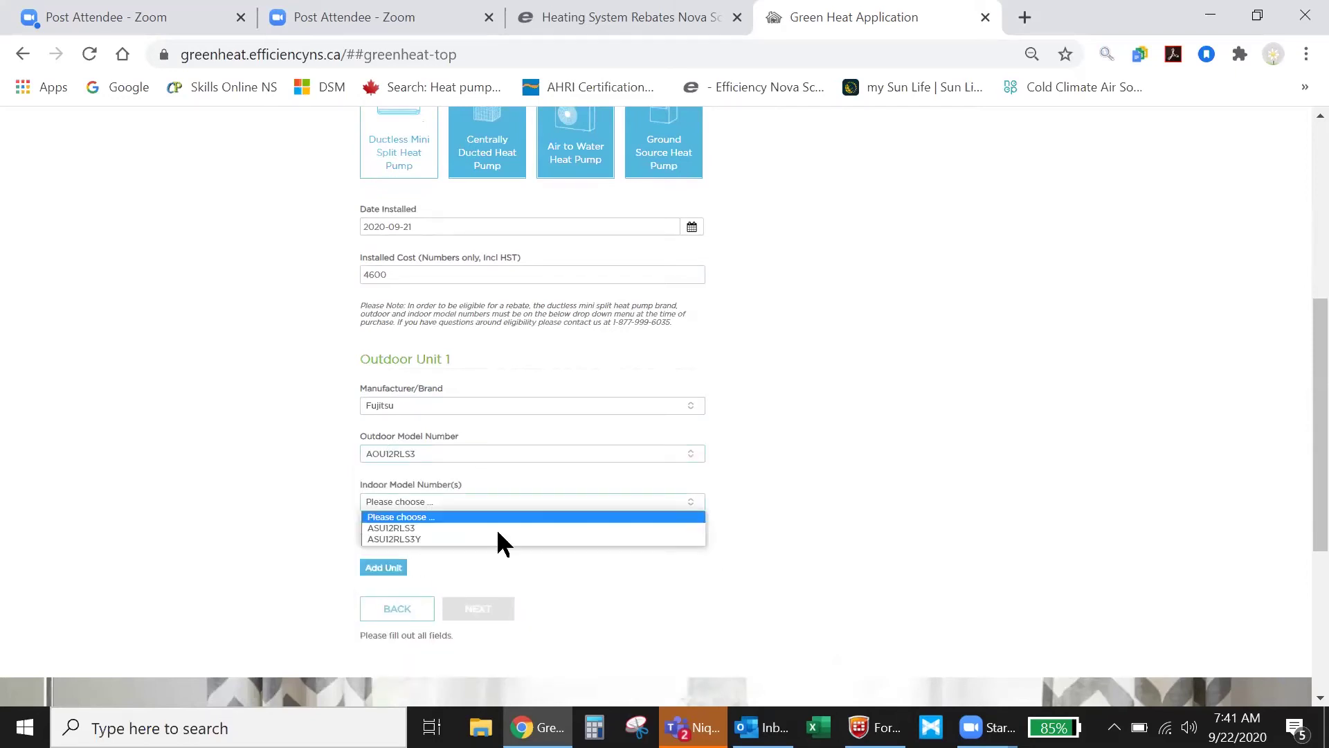
left_click(392, 539)
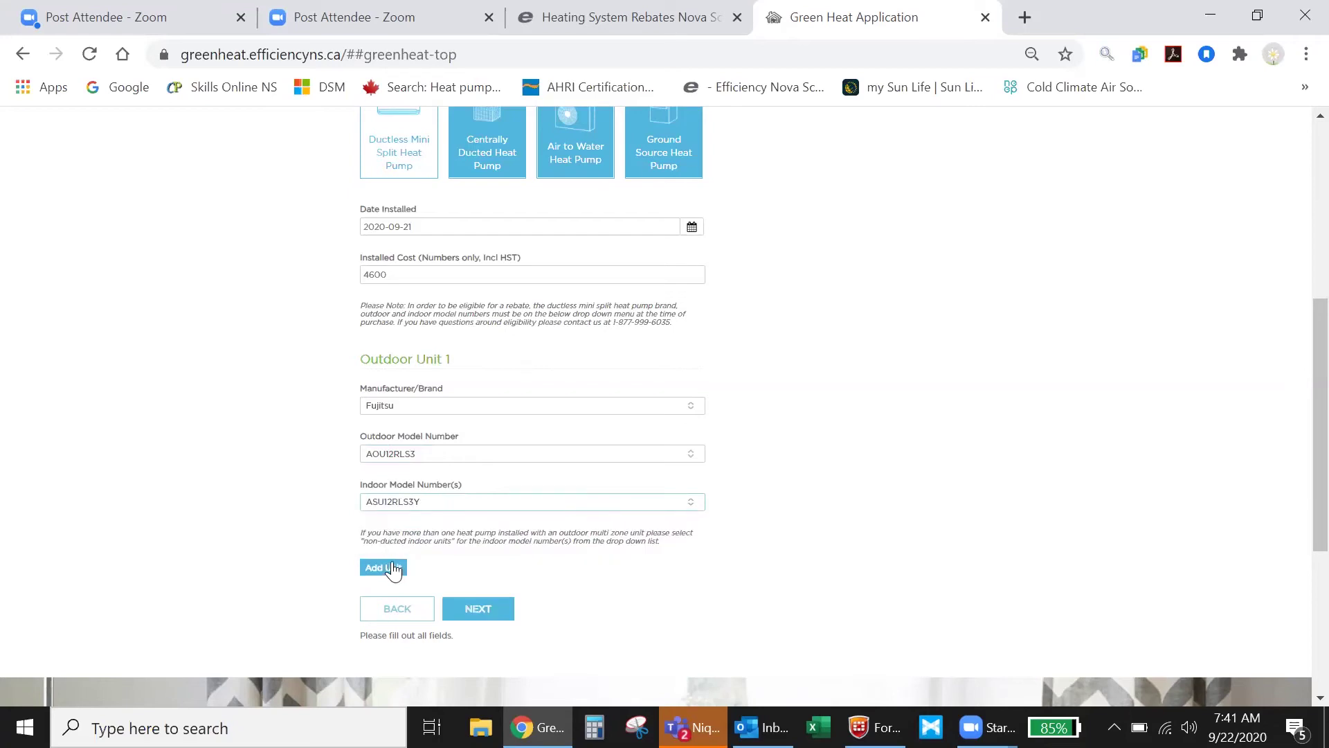
left_click(481, 613)
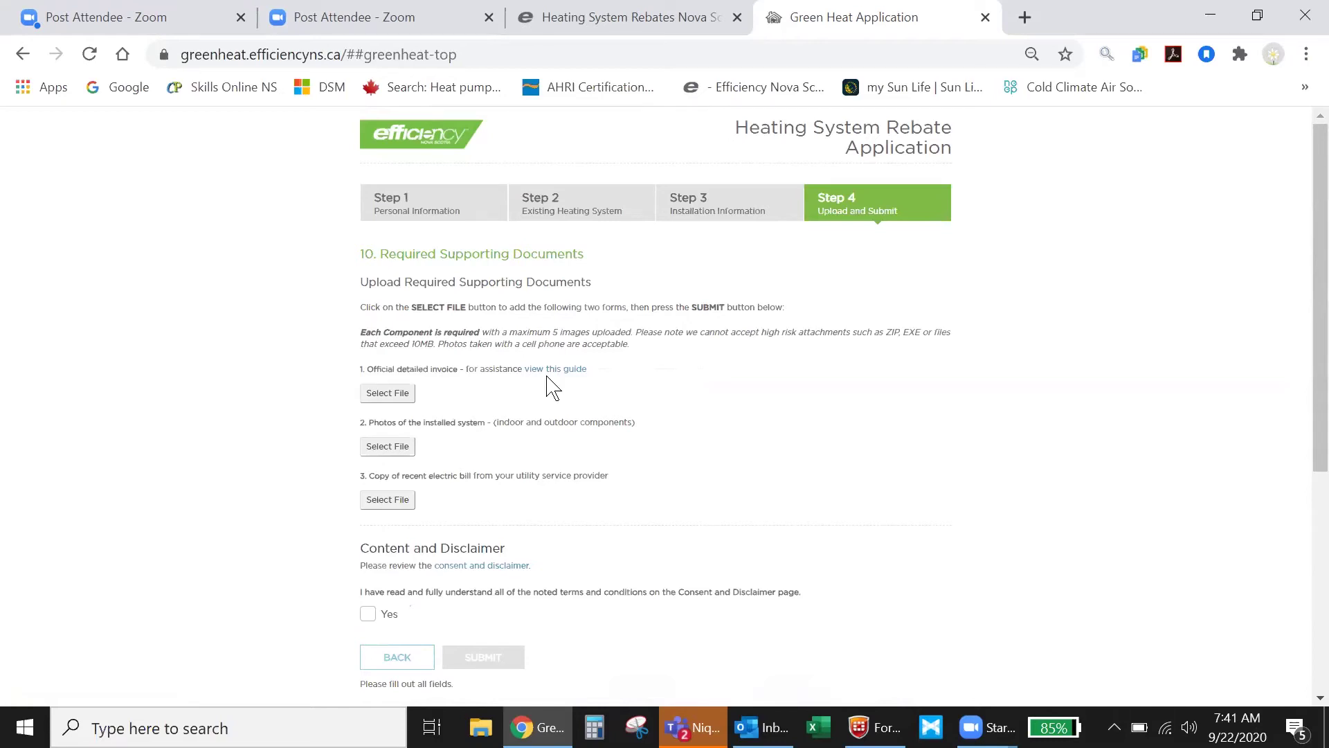
Attach the invoice PDF under the invoice item.
left_click(382, 394)
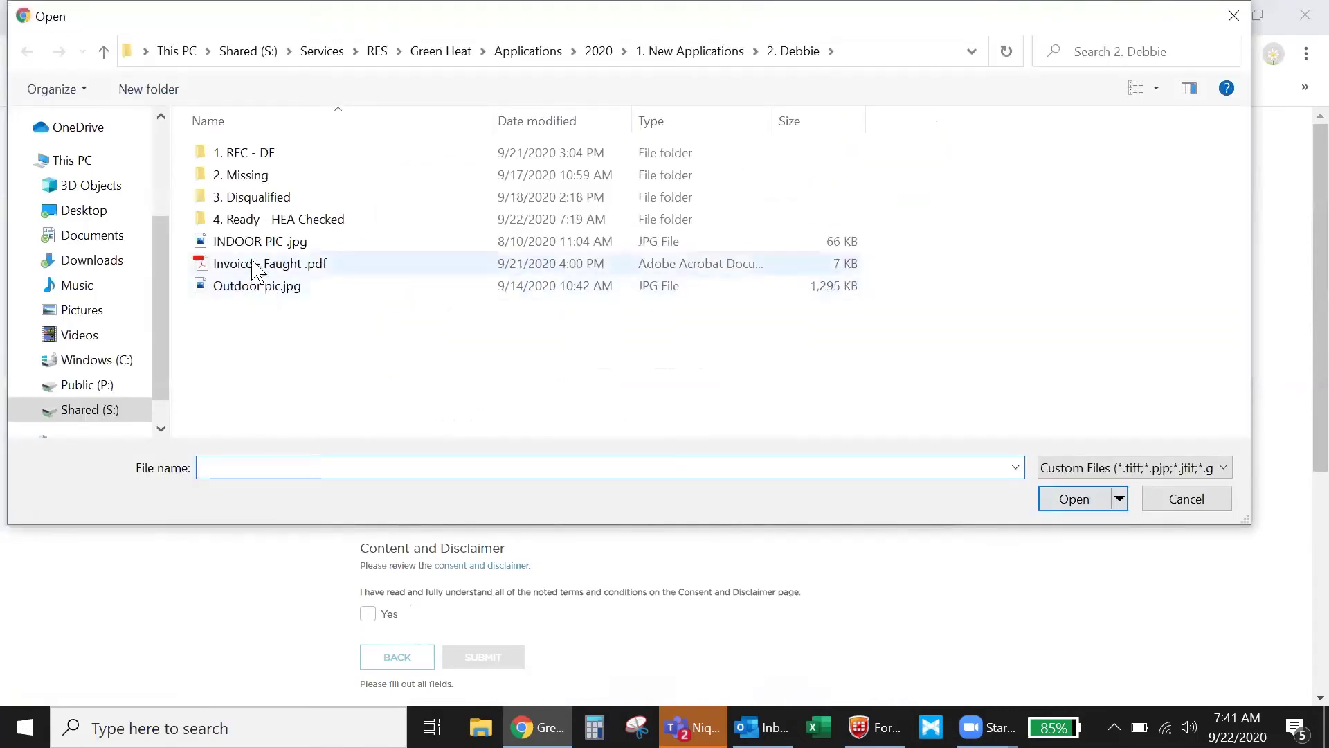
left_click(258, 266)
left_click(1070, 500)
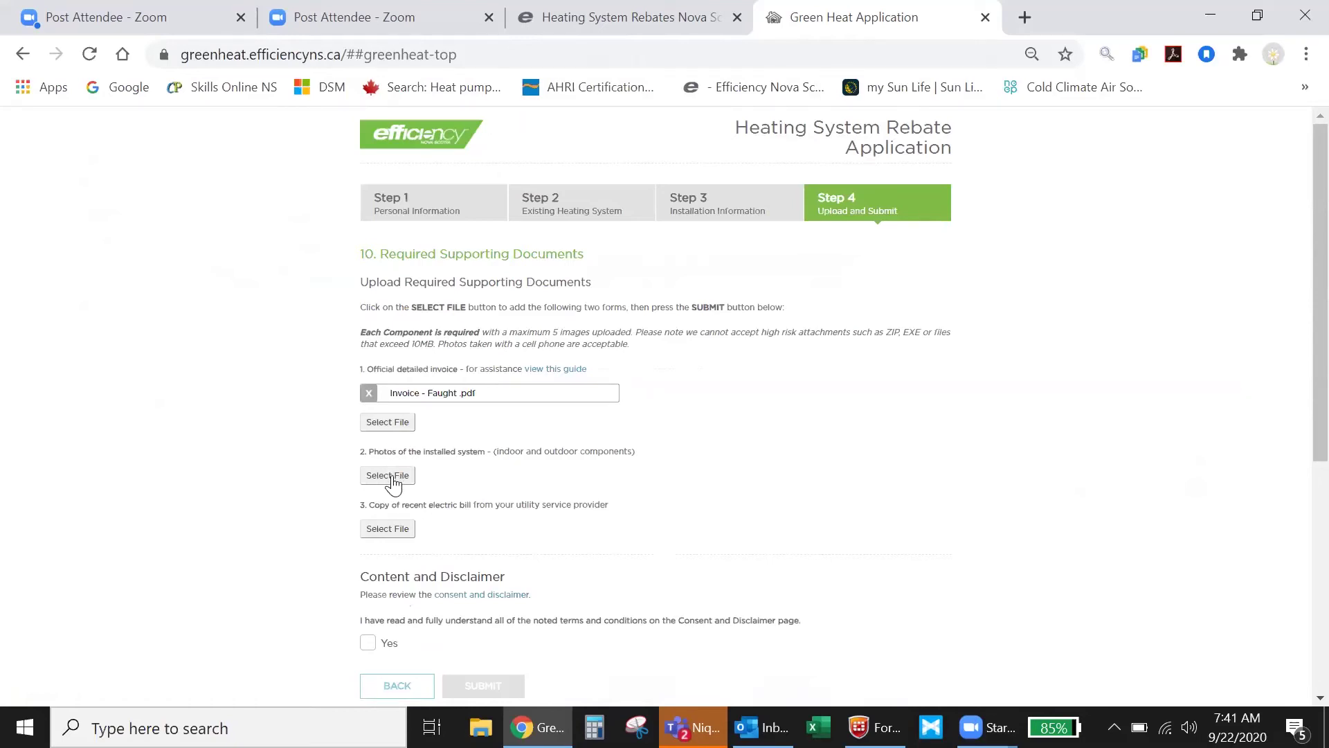
Attach INDOOR PIC .jpg as the installed-system photo.
left_click(393, 478)
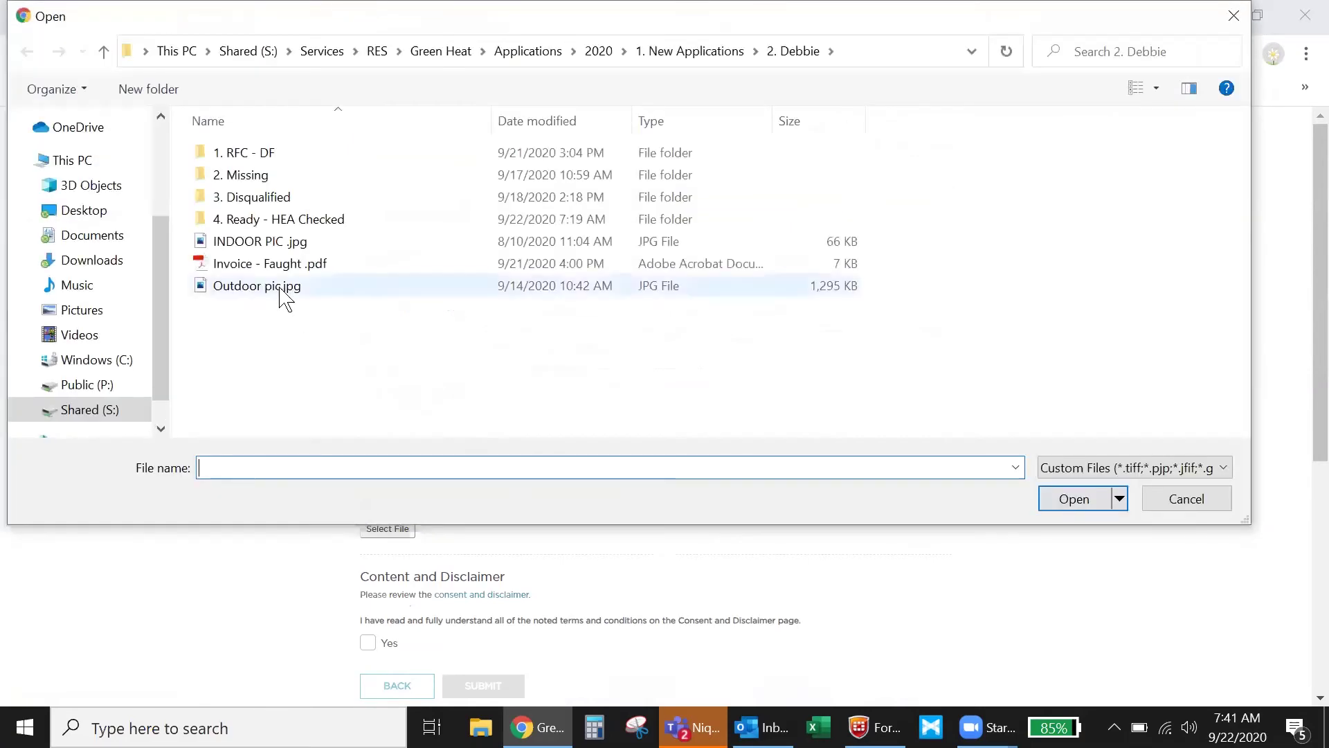
left_click(267, 294)
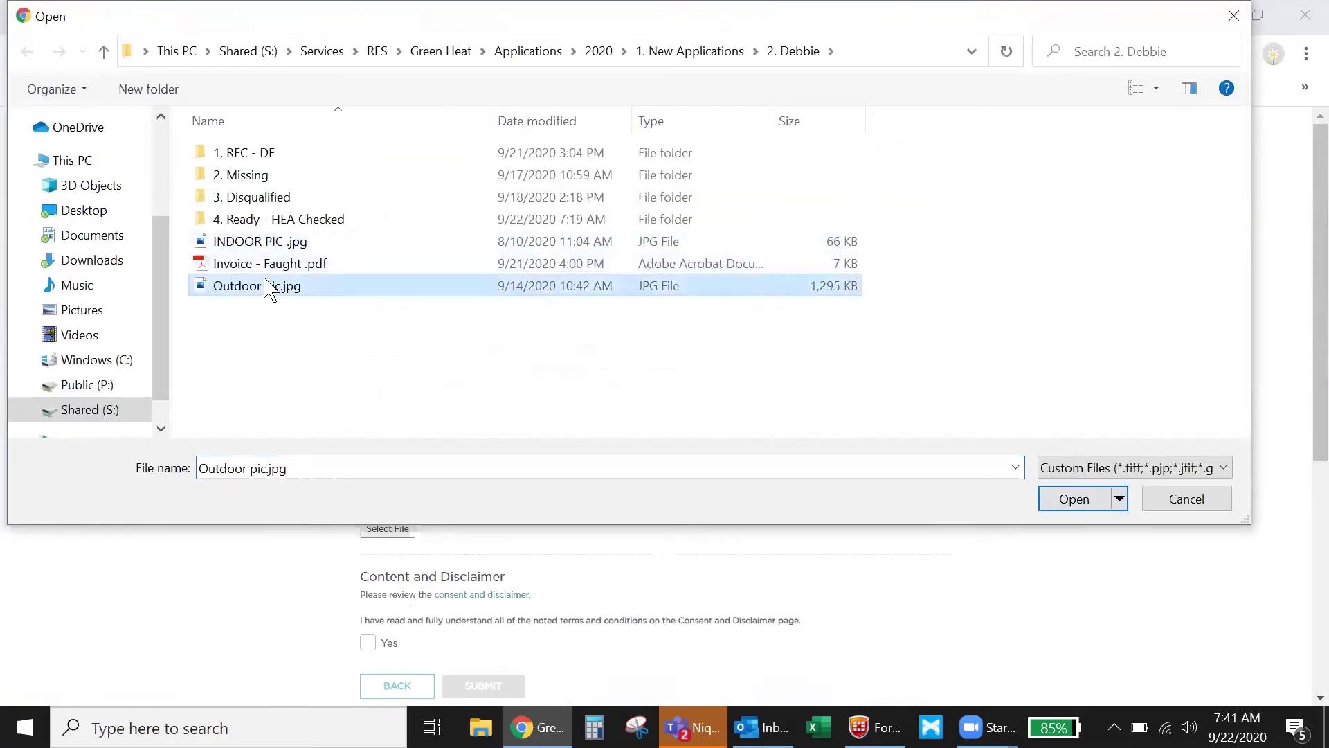
left_click(258, 244)
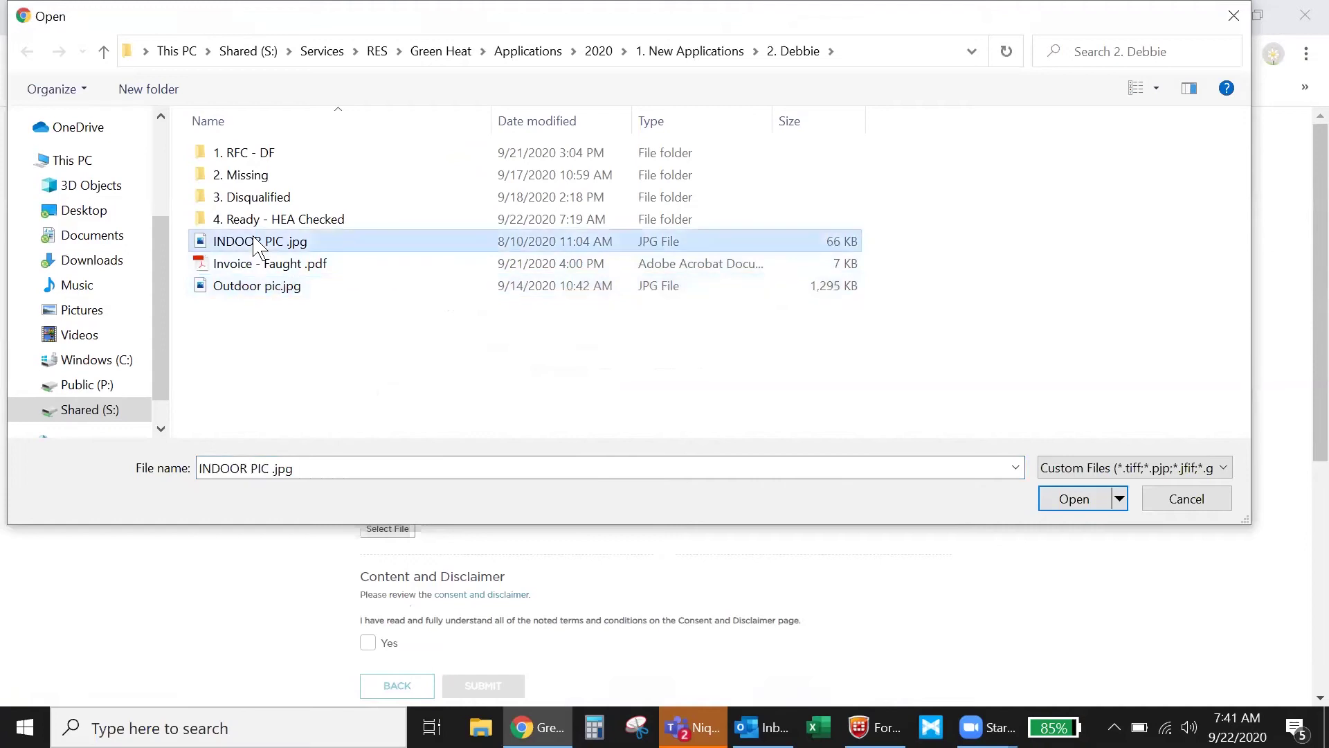
left_click(1079, 498)
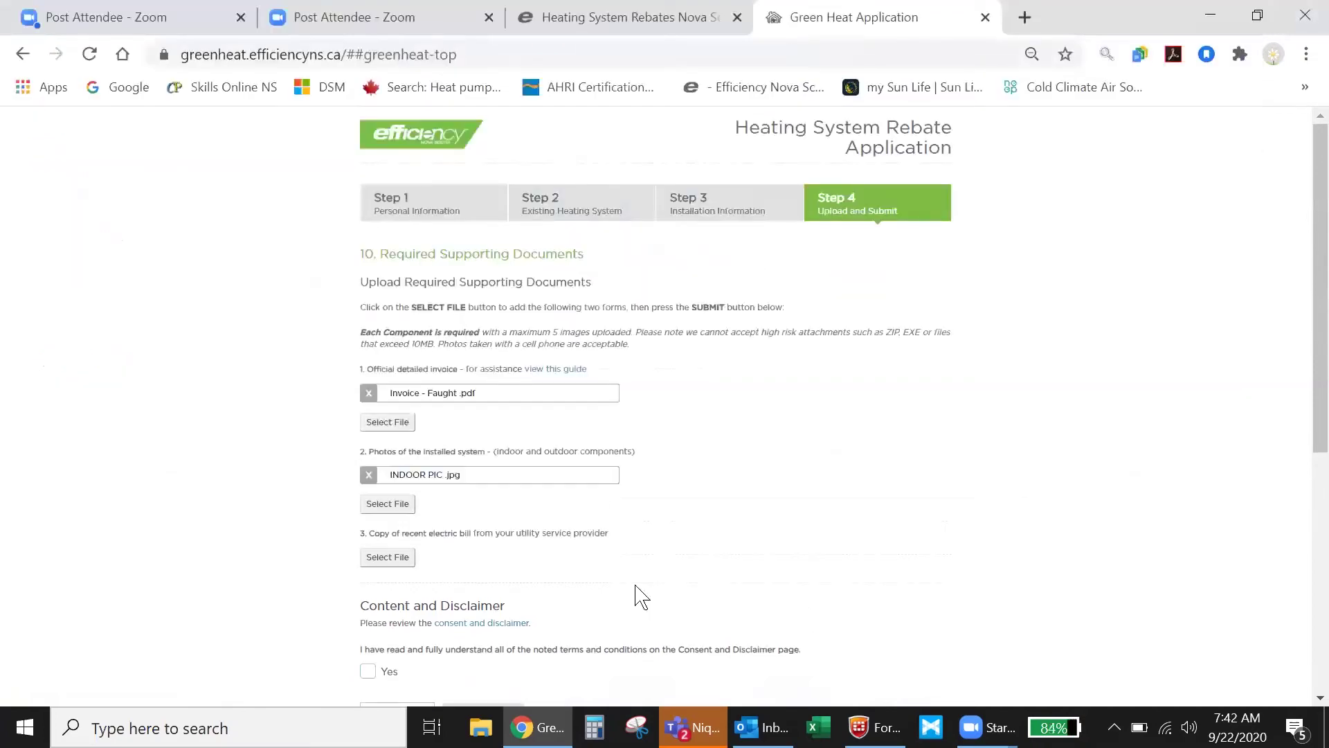
left_click(400, 558)
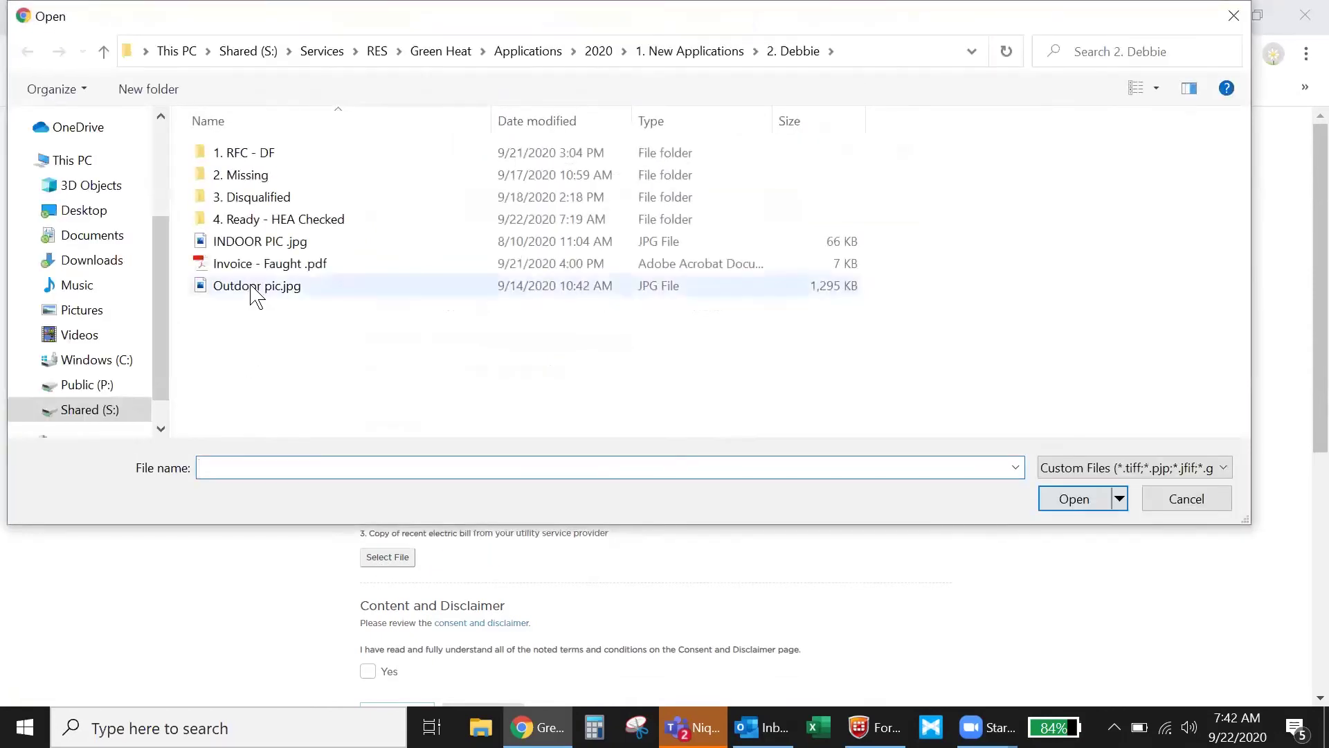
Attach Outdoor pic.jpg under the electric bill item, tick Yes for consent, and submit.
left_click(247, 290)
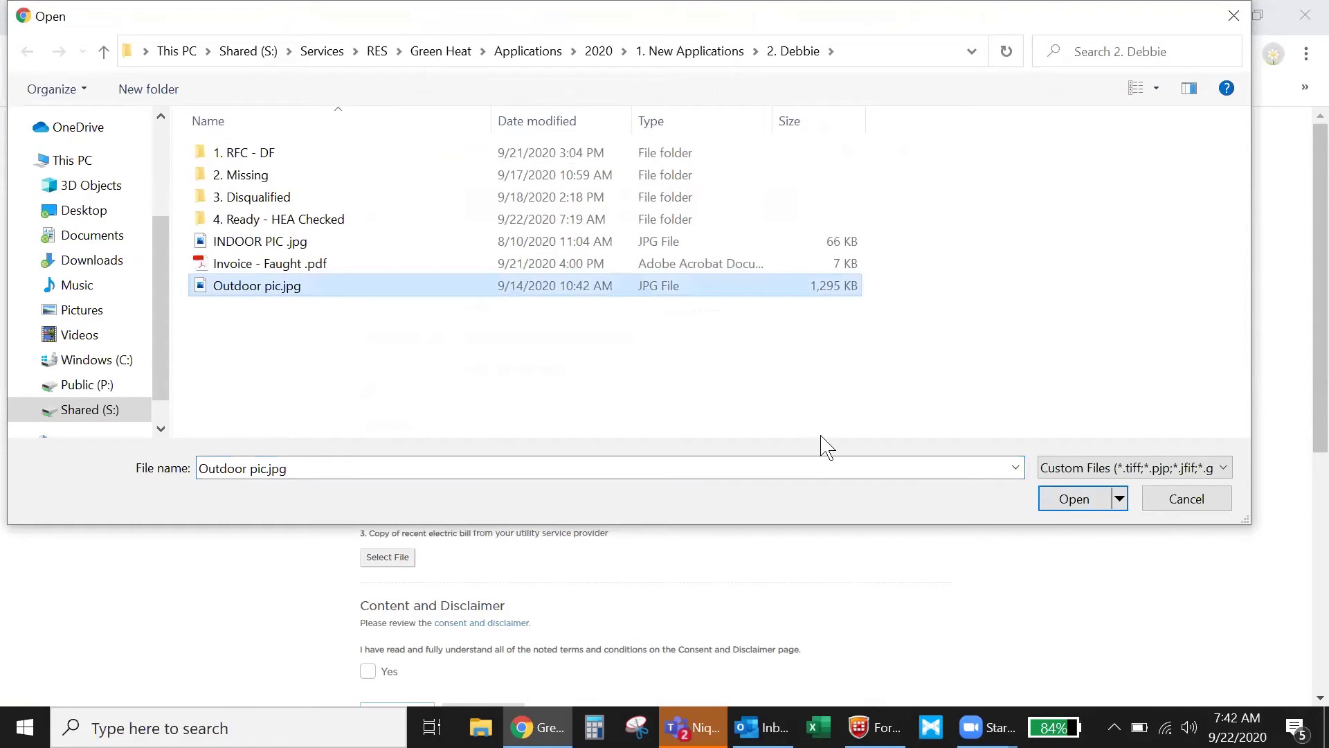
left_click(1076, 505)
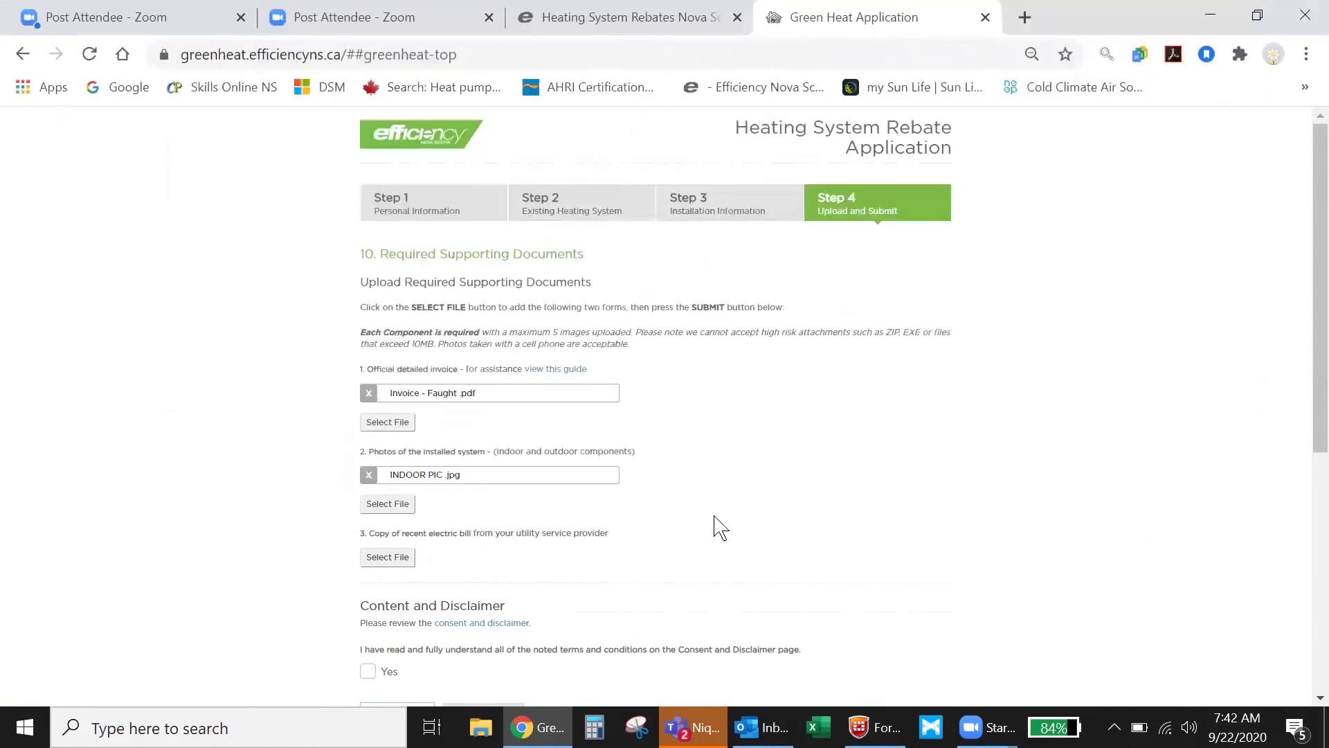
scroll(742, 531, "down", 5)
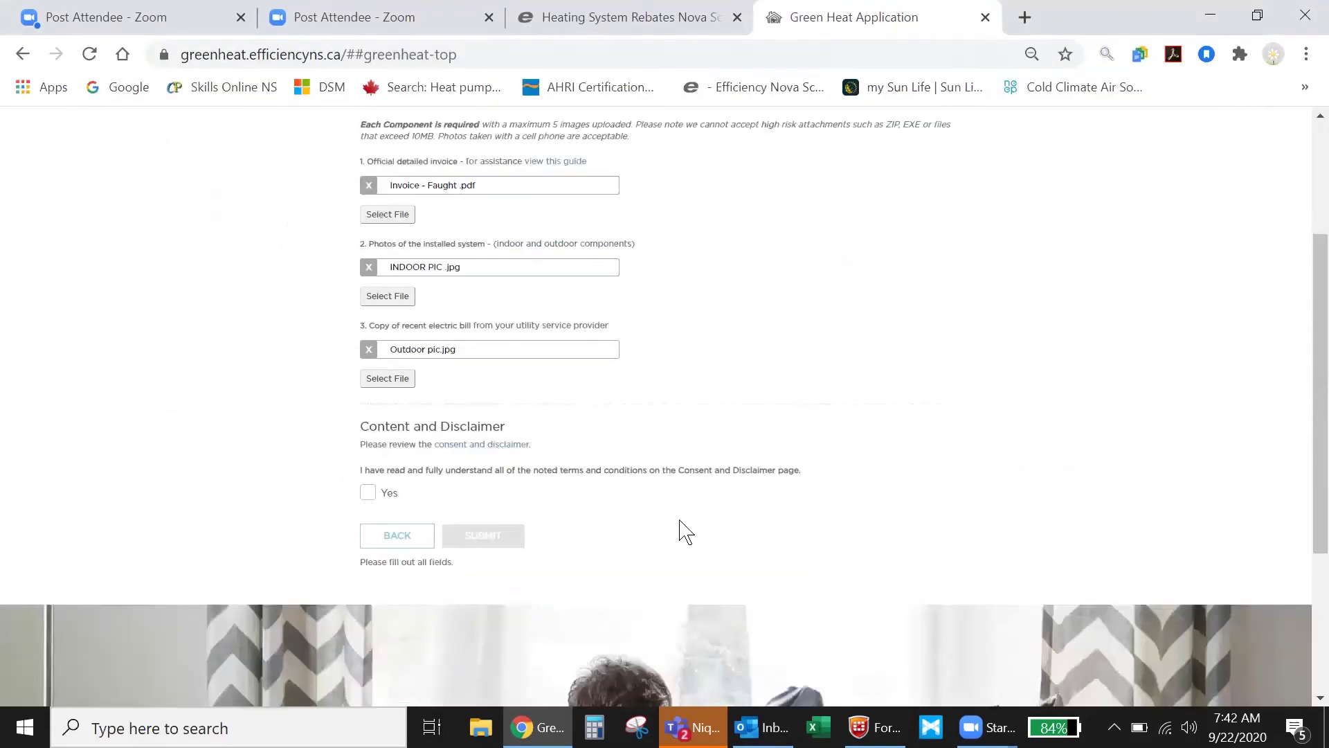
left_click(368, 390)
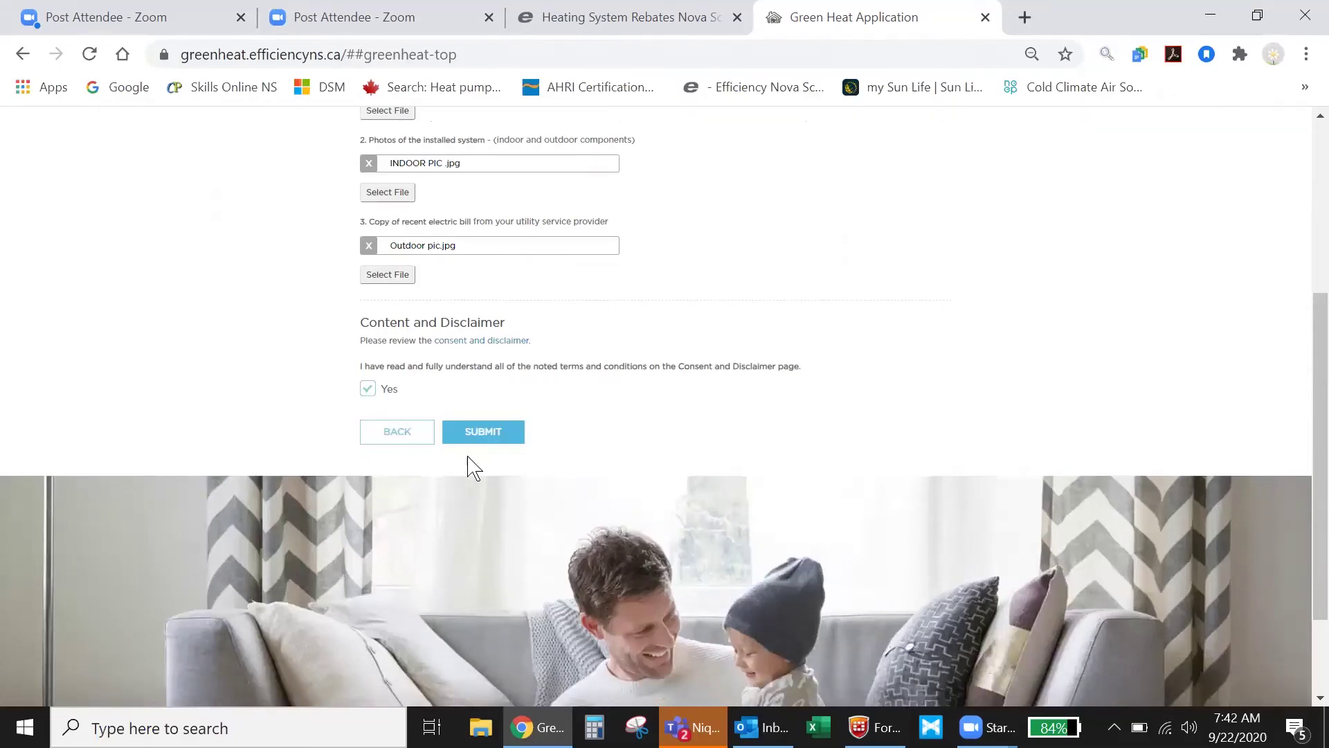
left_click(484, 443)
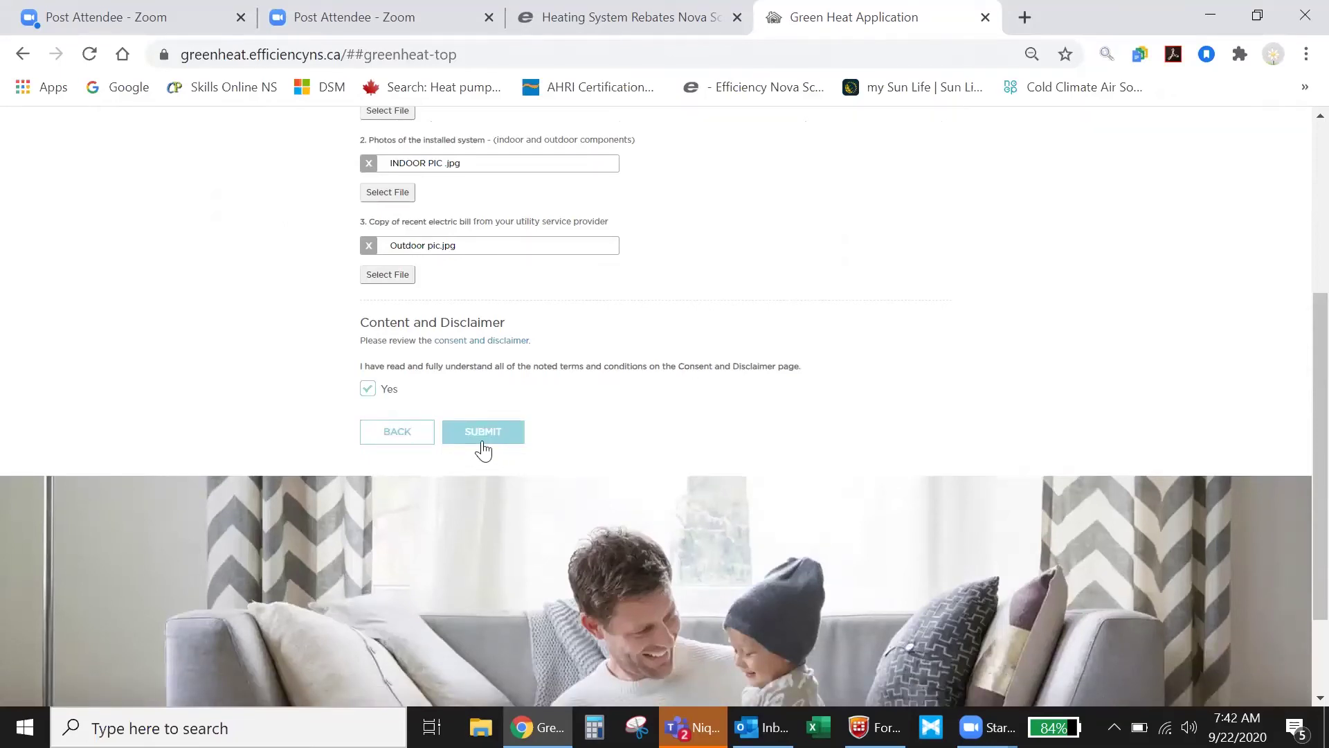